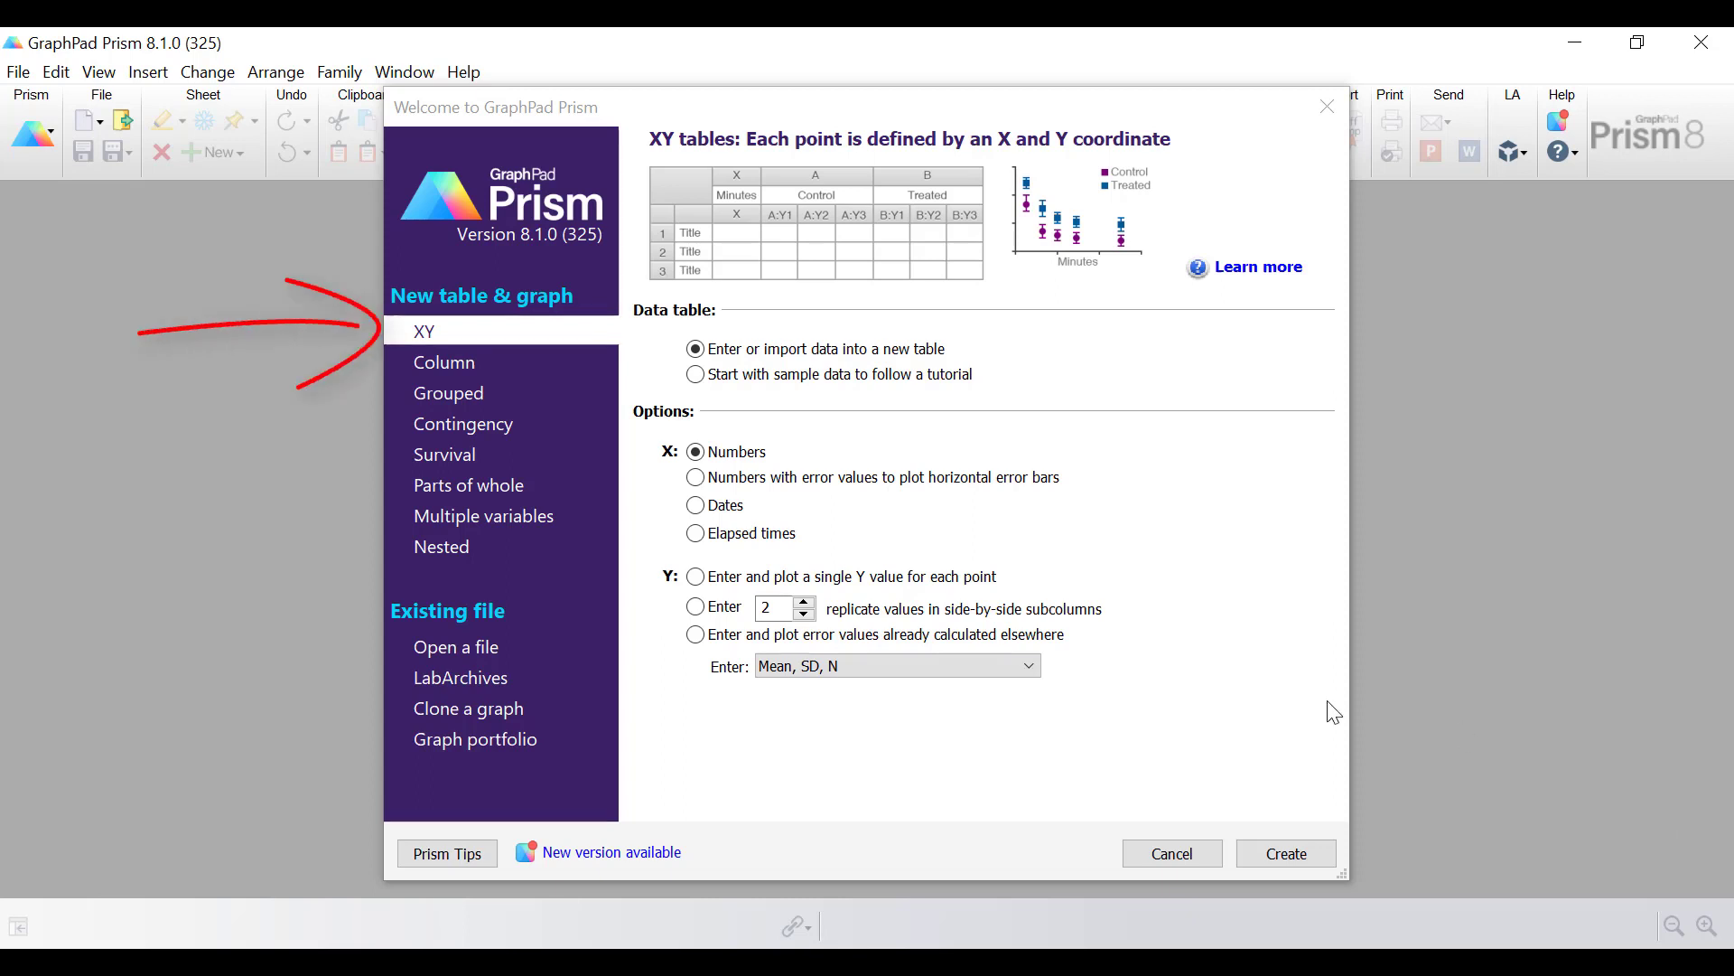
Step: Create a new XY project from the 'Dose-response - X is log(dose)' tutorial sample data
click(491, 342)
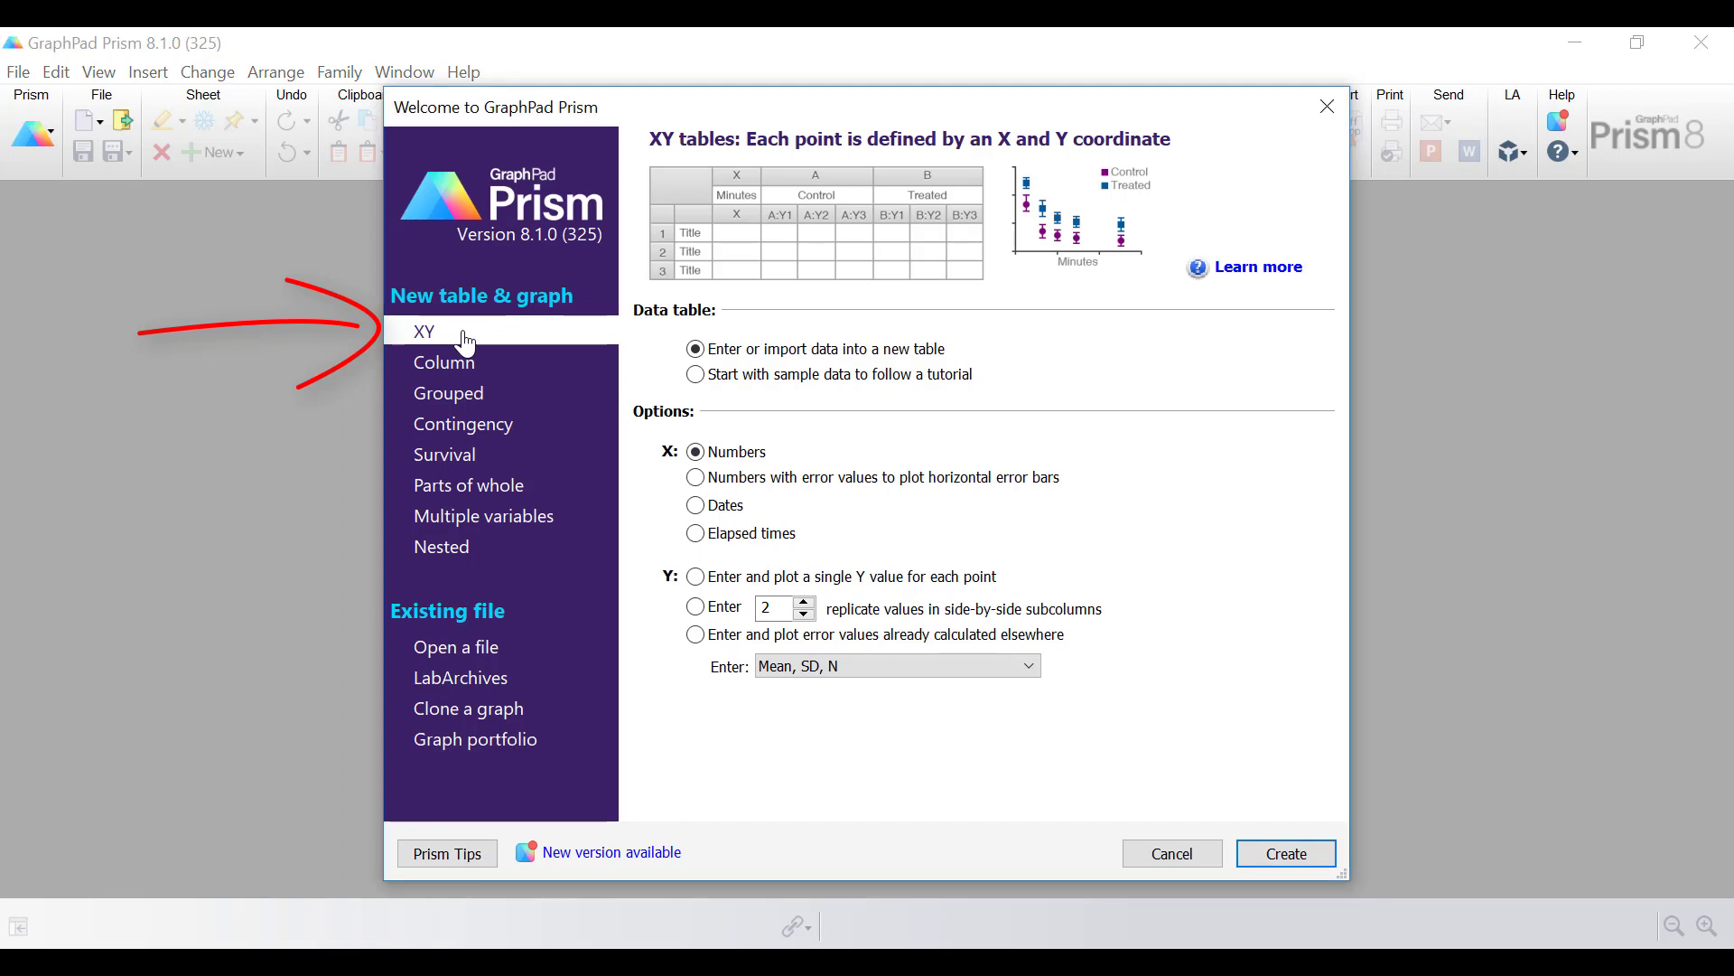
click(740, 377)
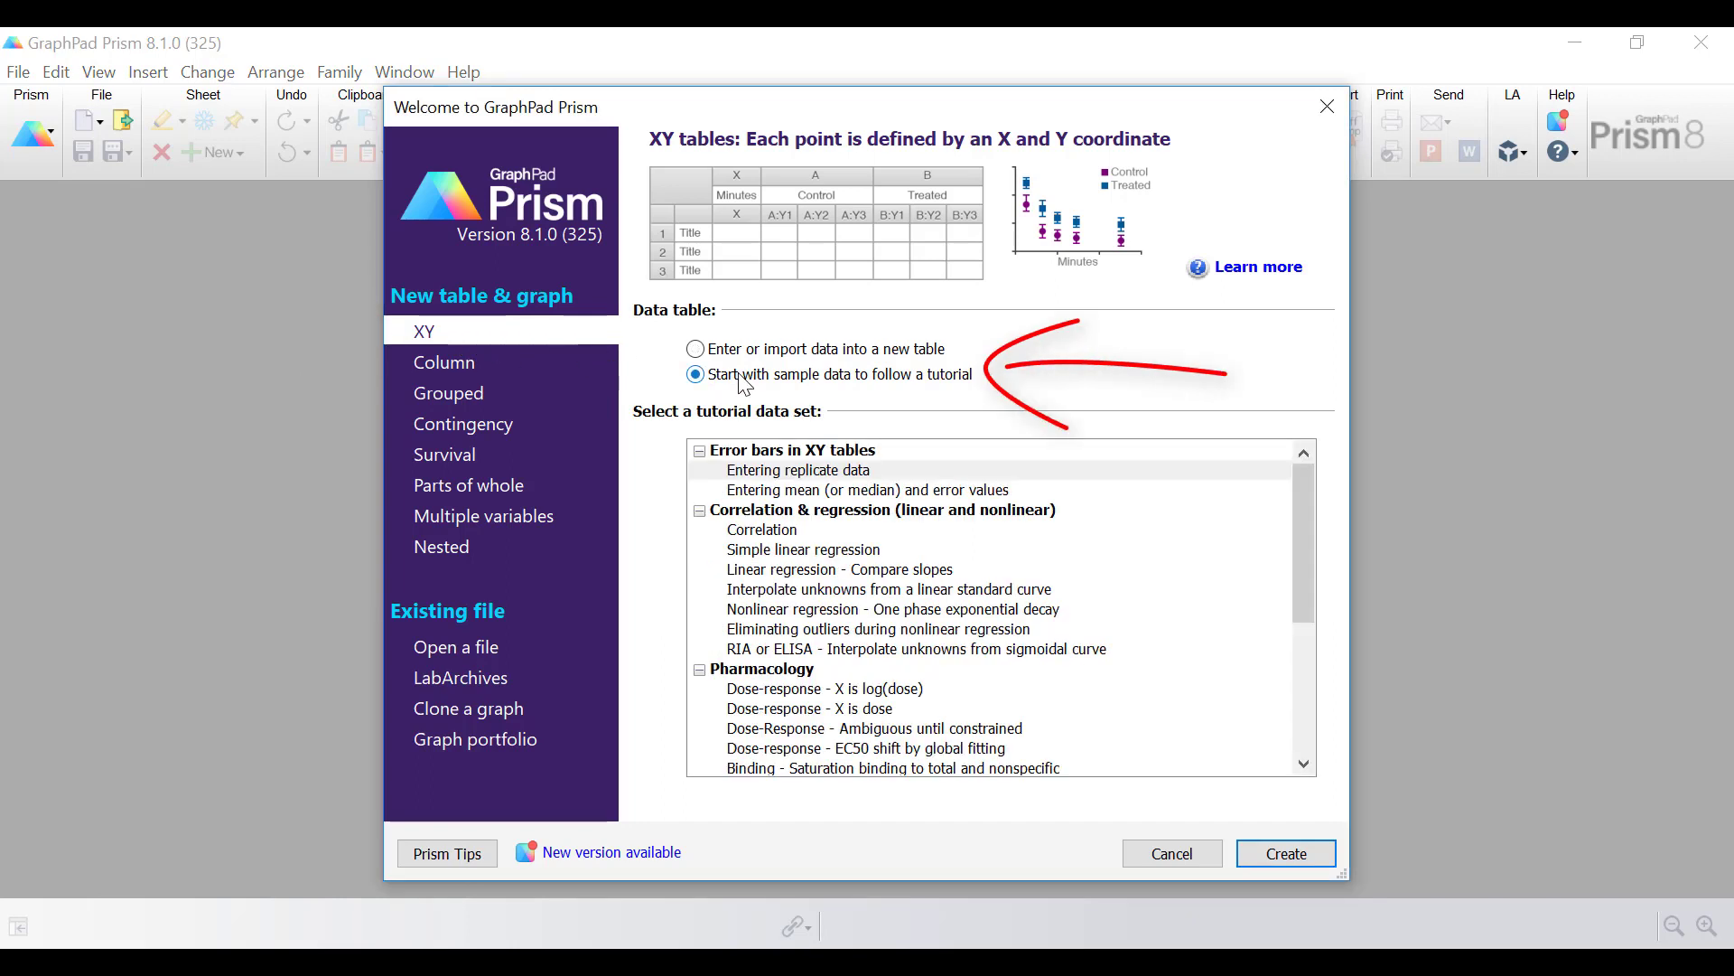
click(828, 690)
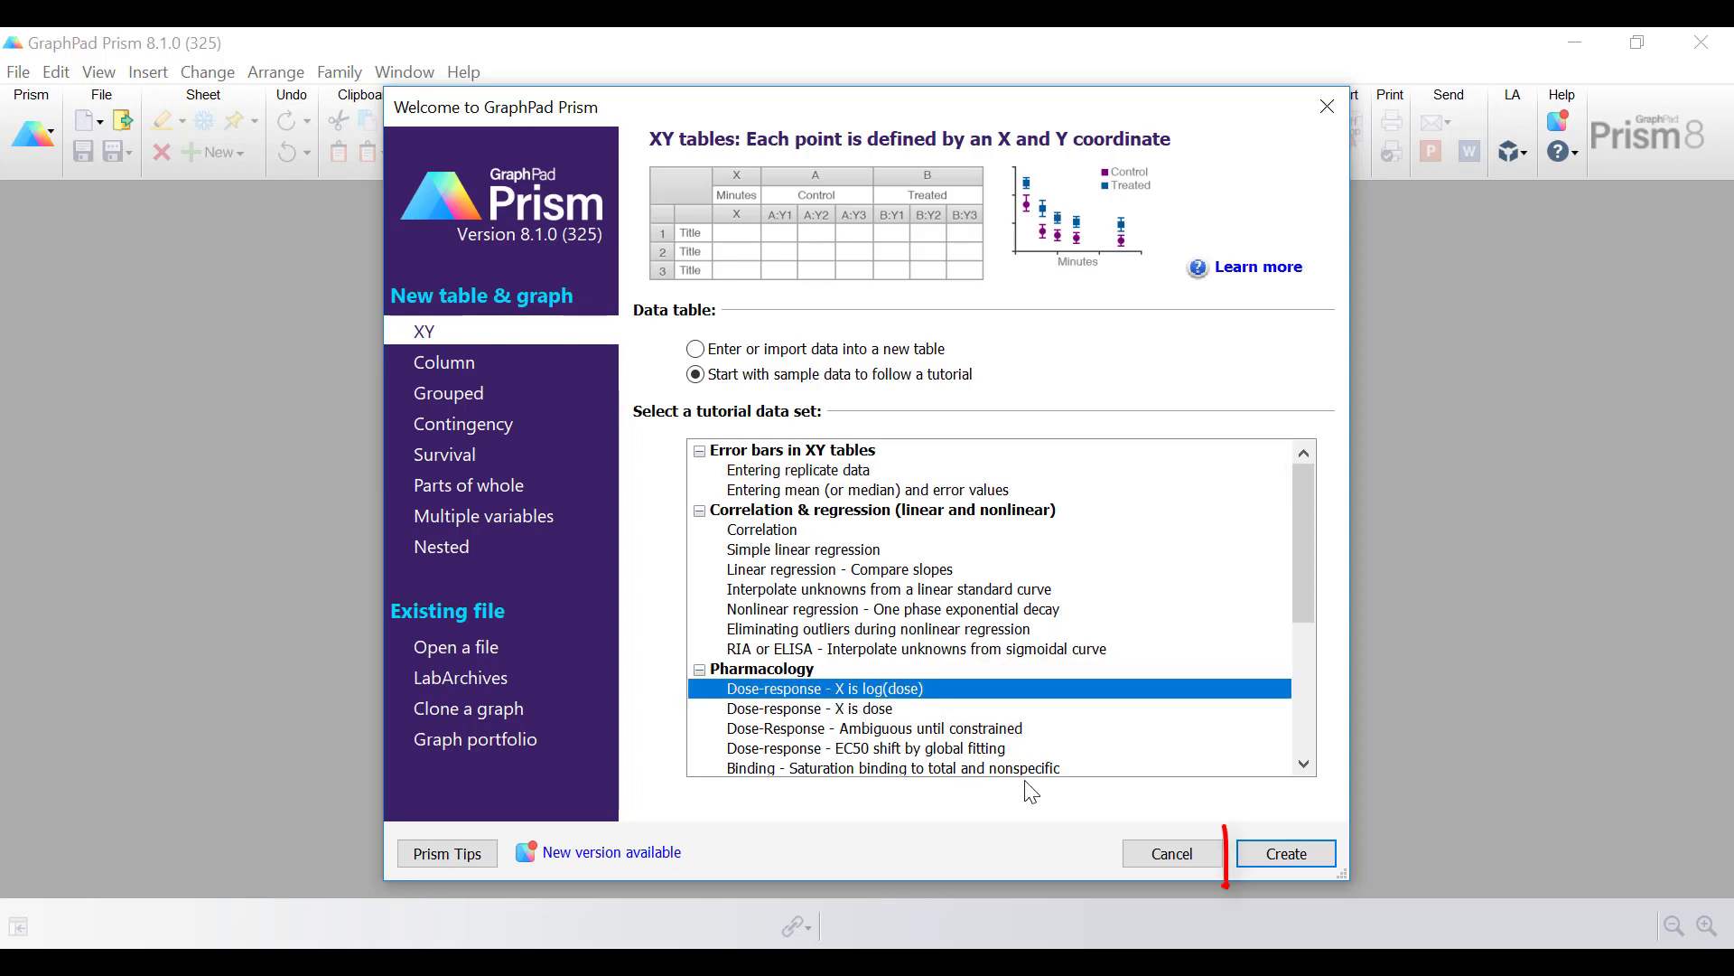
click(1292, 858)
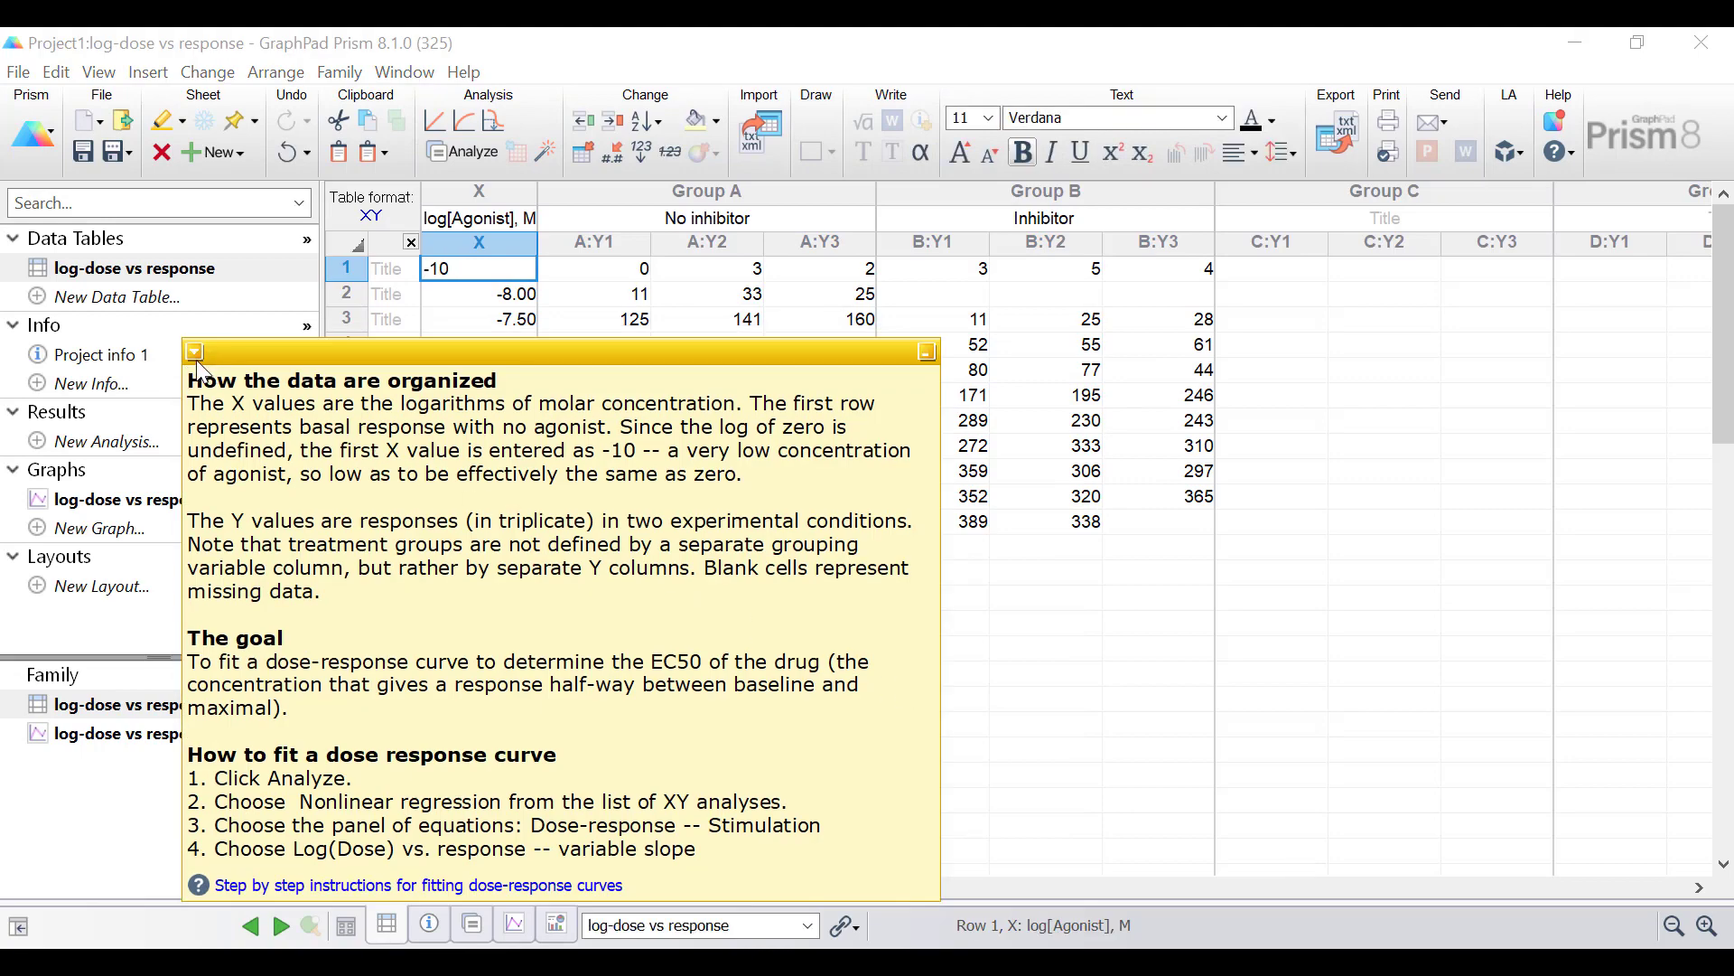
Step: Delete the tutorial note and inspect the log[Agonist] X values starting at -10
click(194, 354)
click(237, 391)
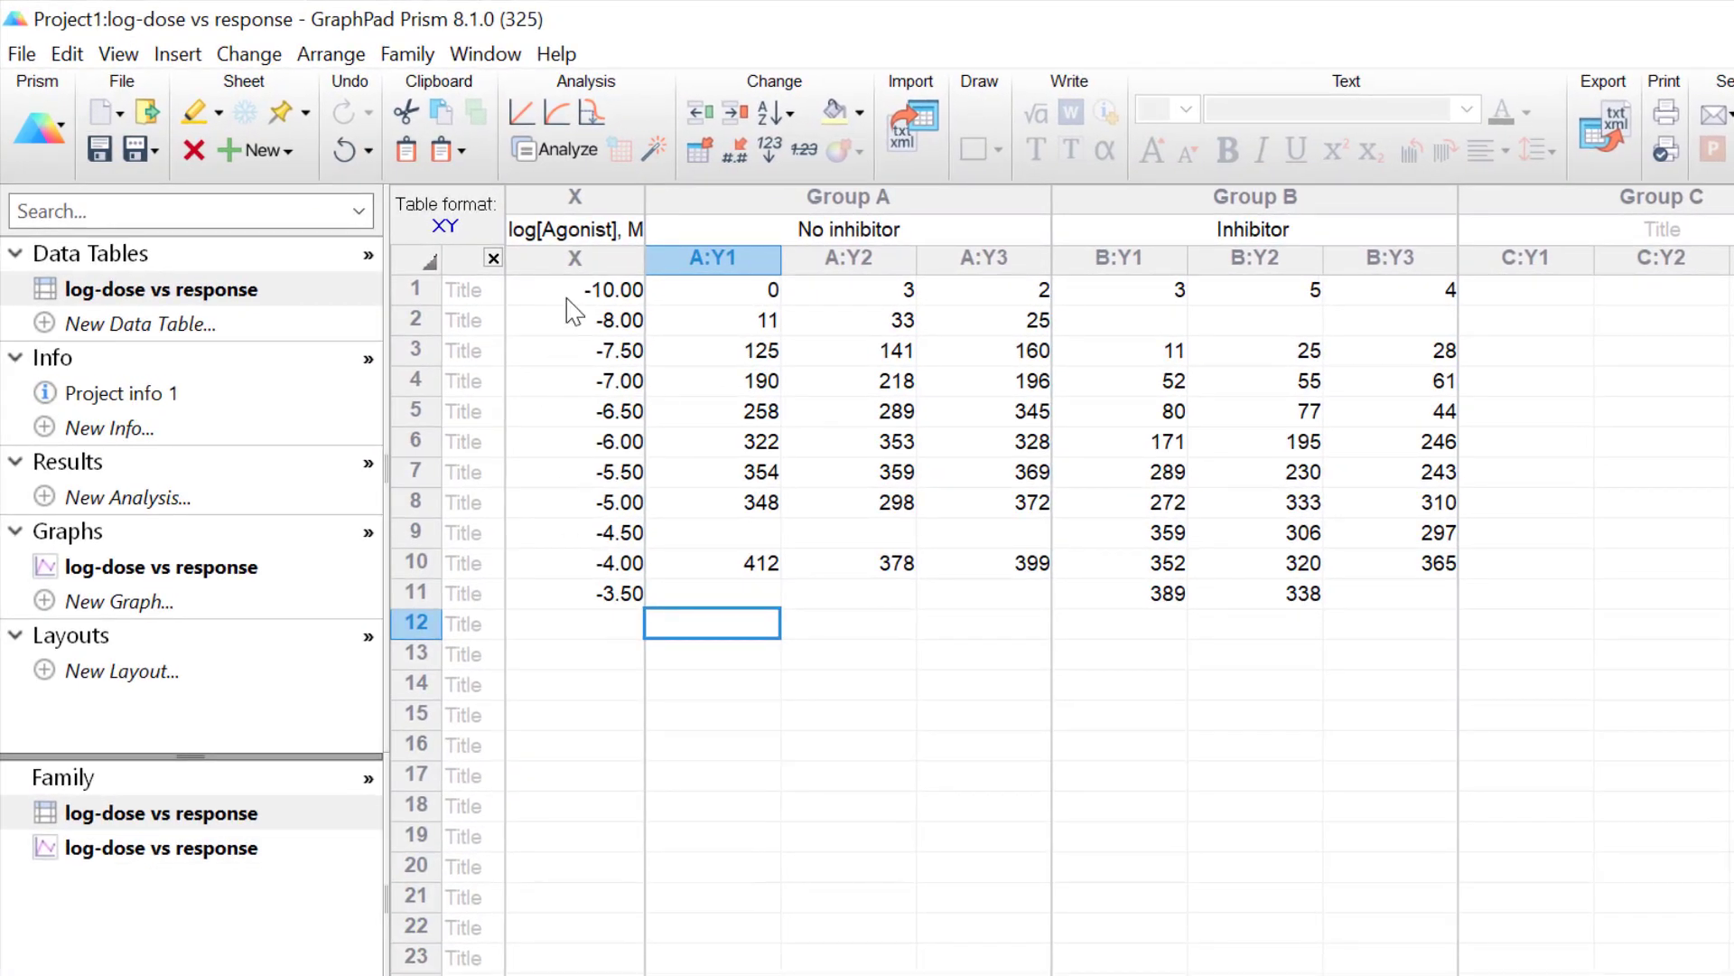
drag(572, 298, 620, 545)
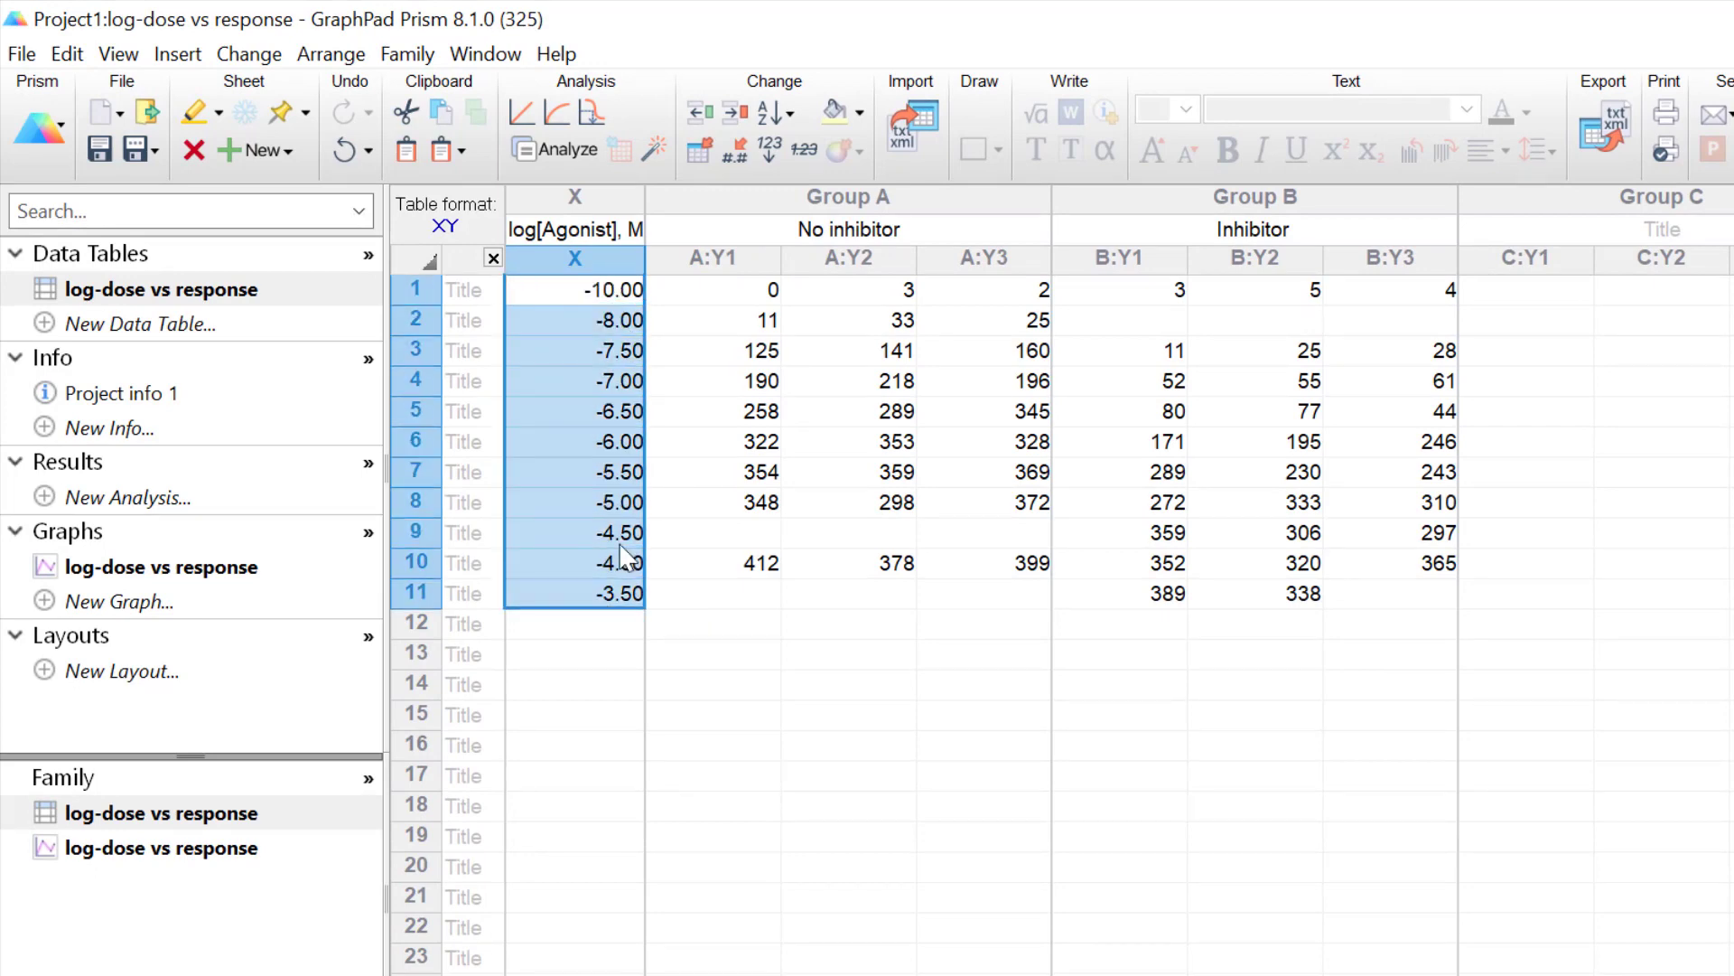
click(621, 538)
click(624, 290)
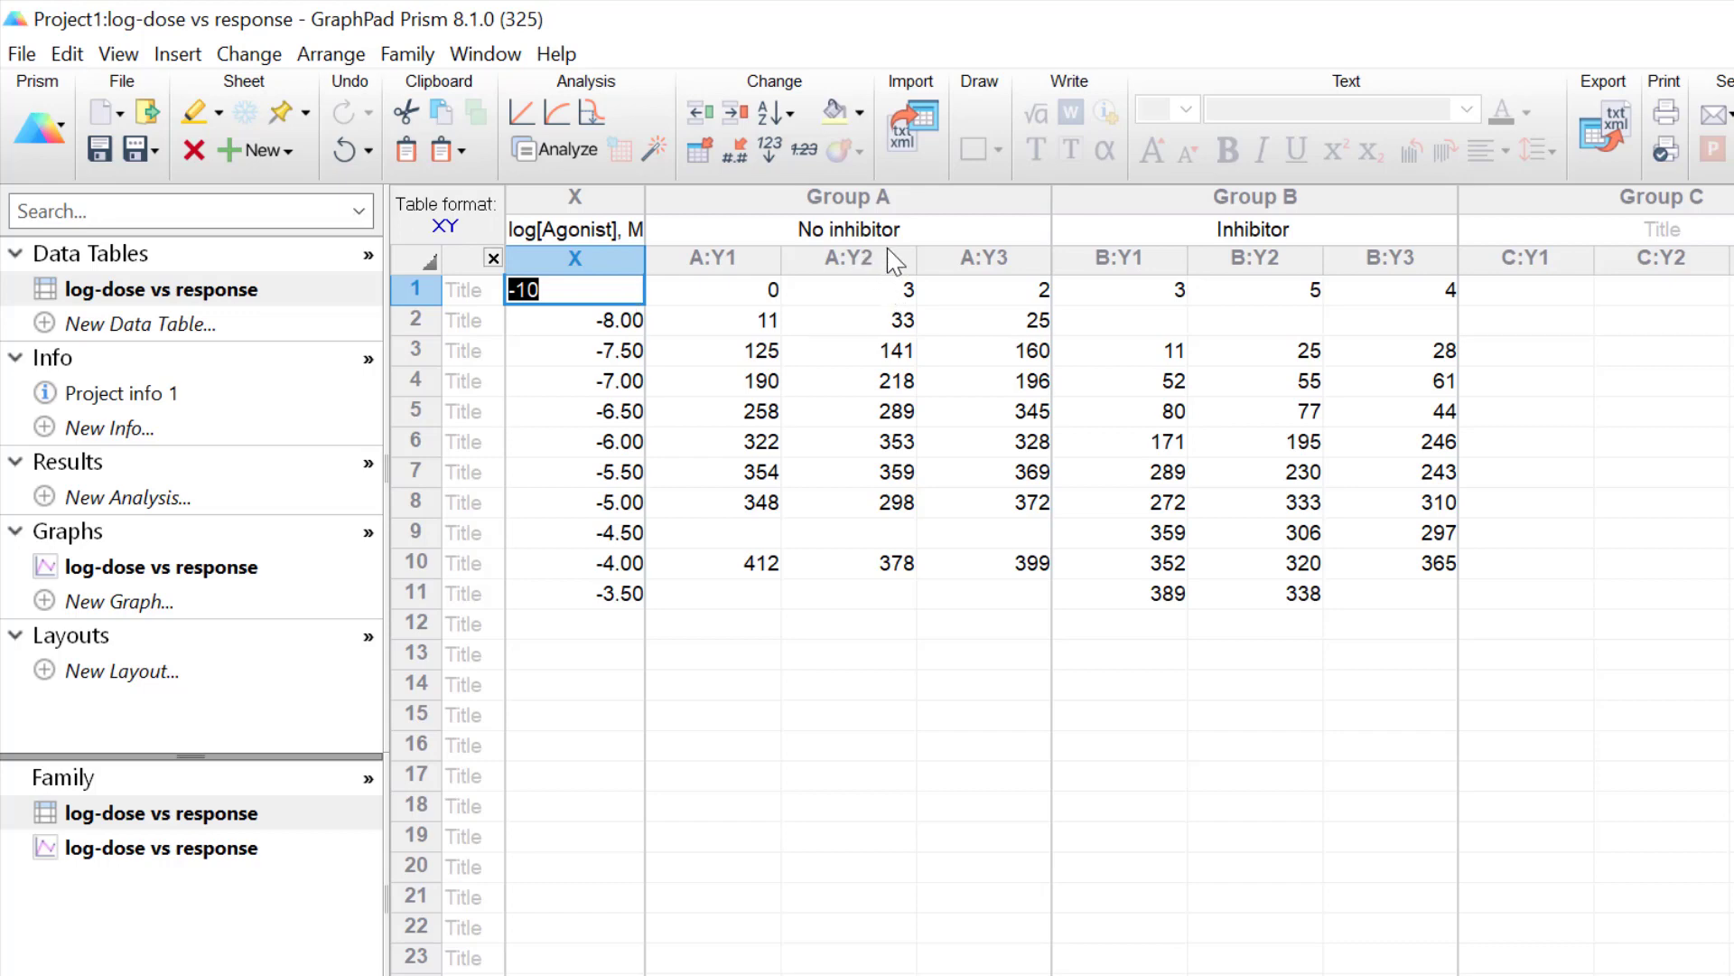
Step: Review the No inhibitor and Inhibitor triplicate response columns
click(923, 210)
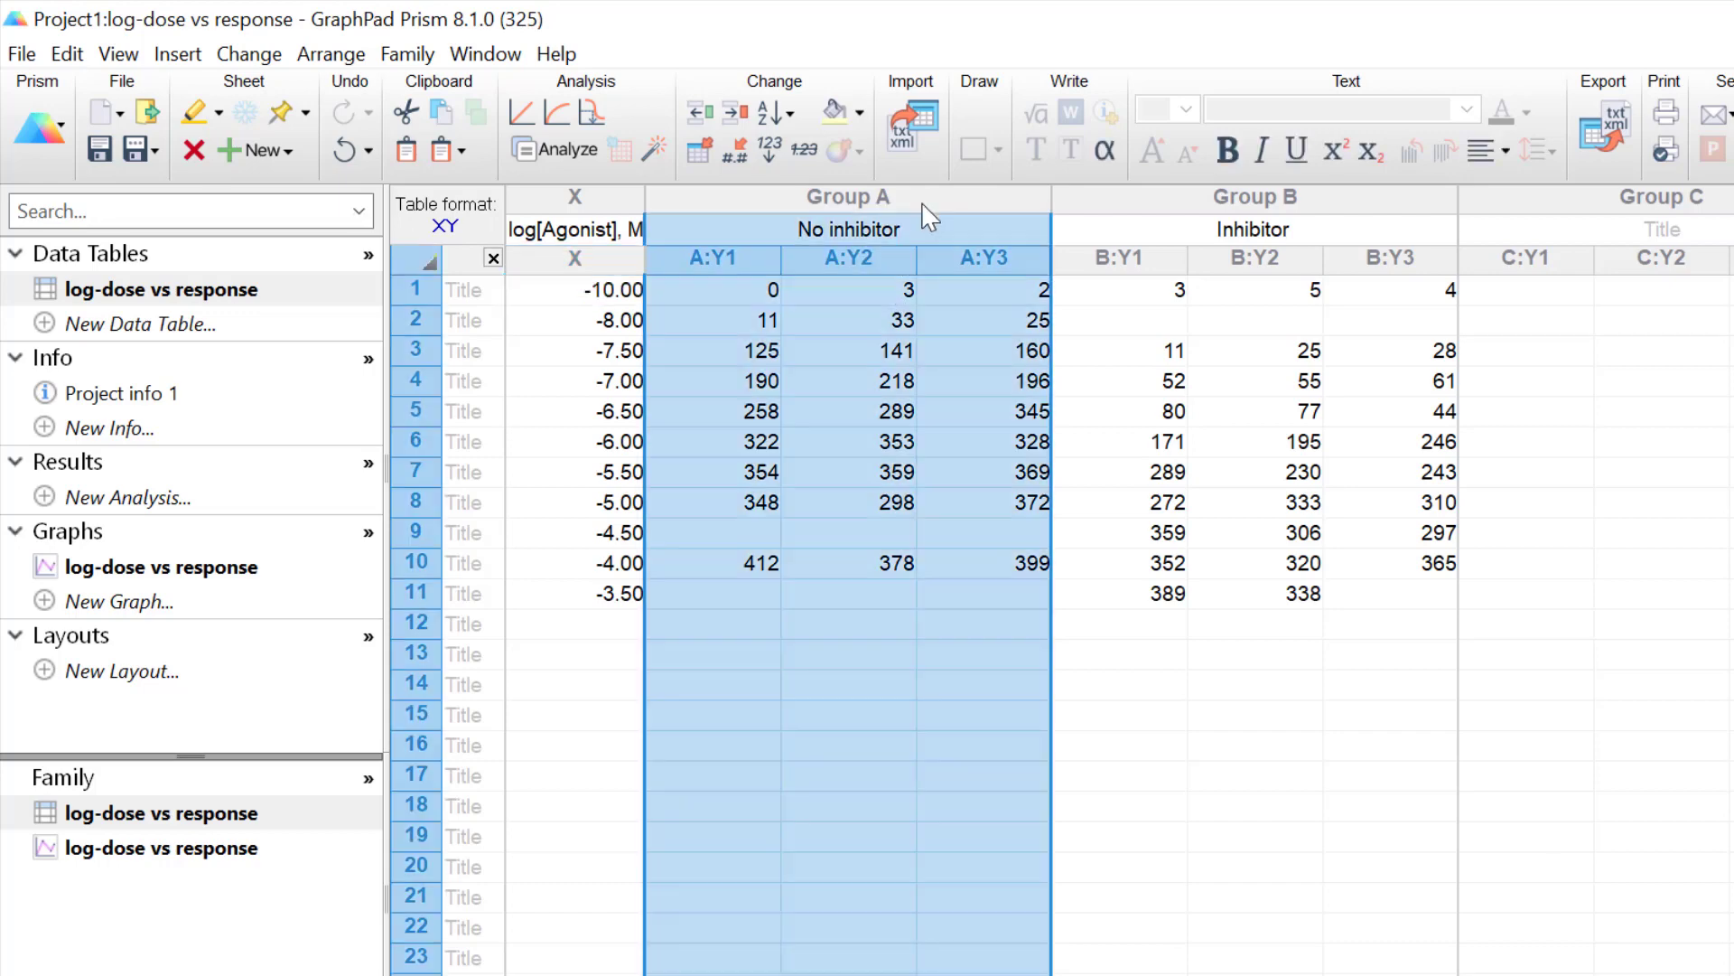
click(1196, 207)
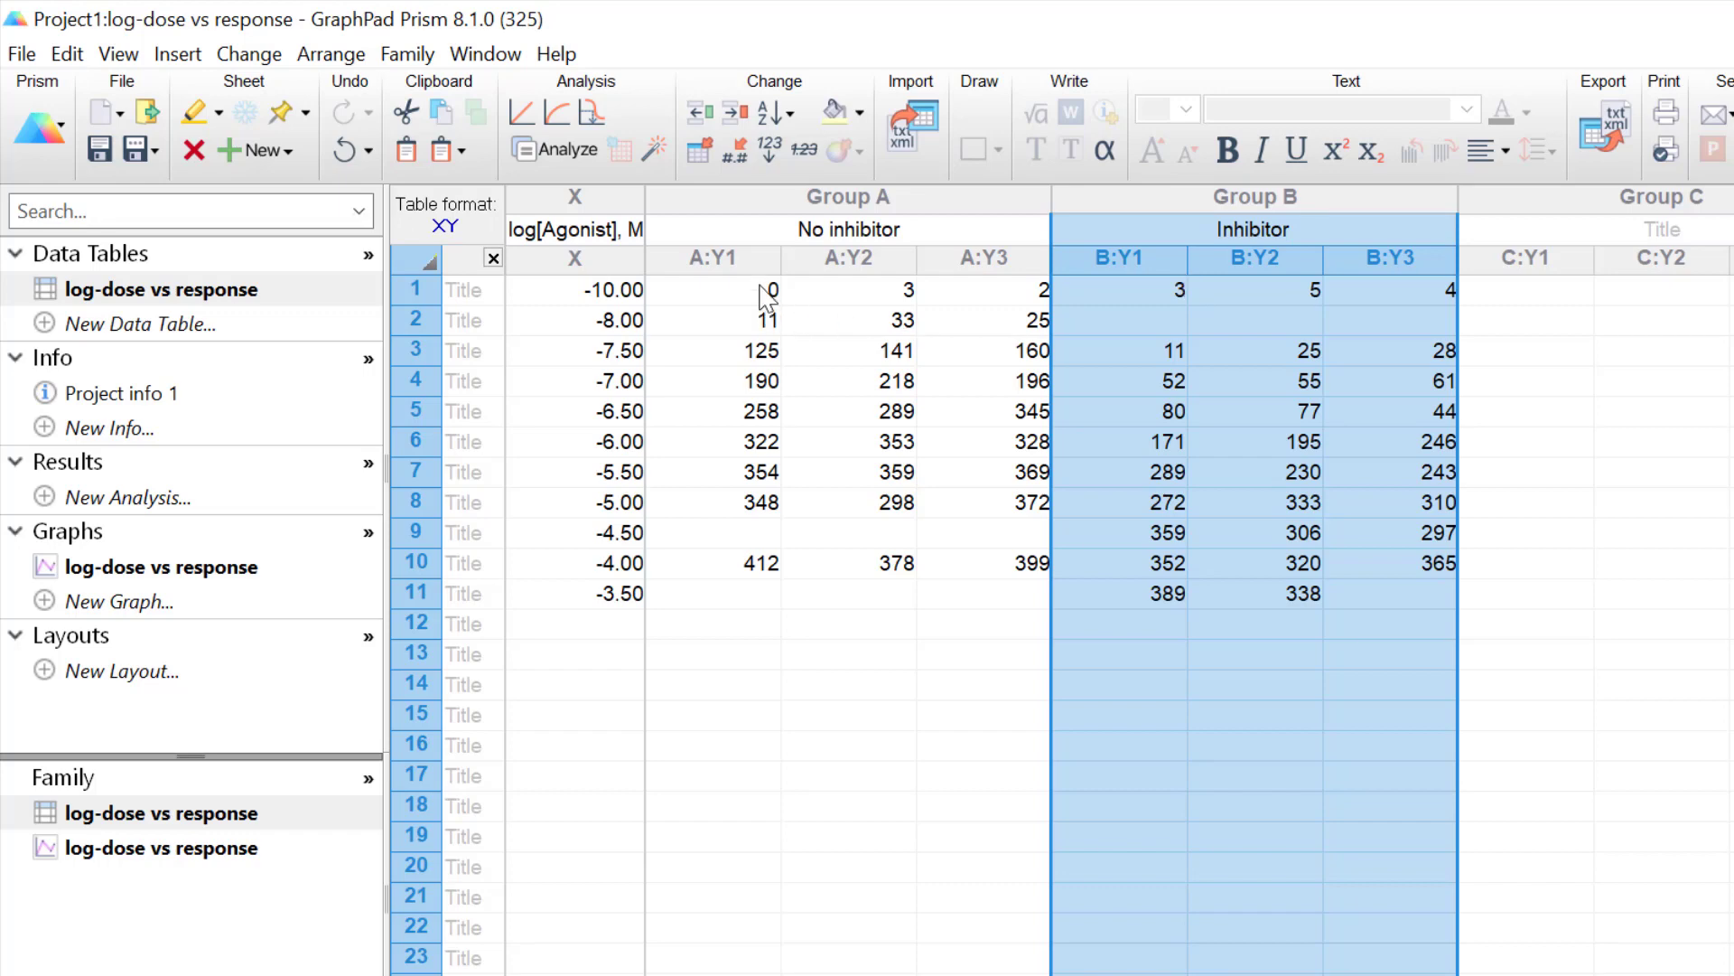
drag(766, 291, 1021, 534)
double_click(1023, 331)
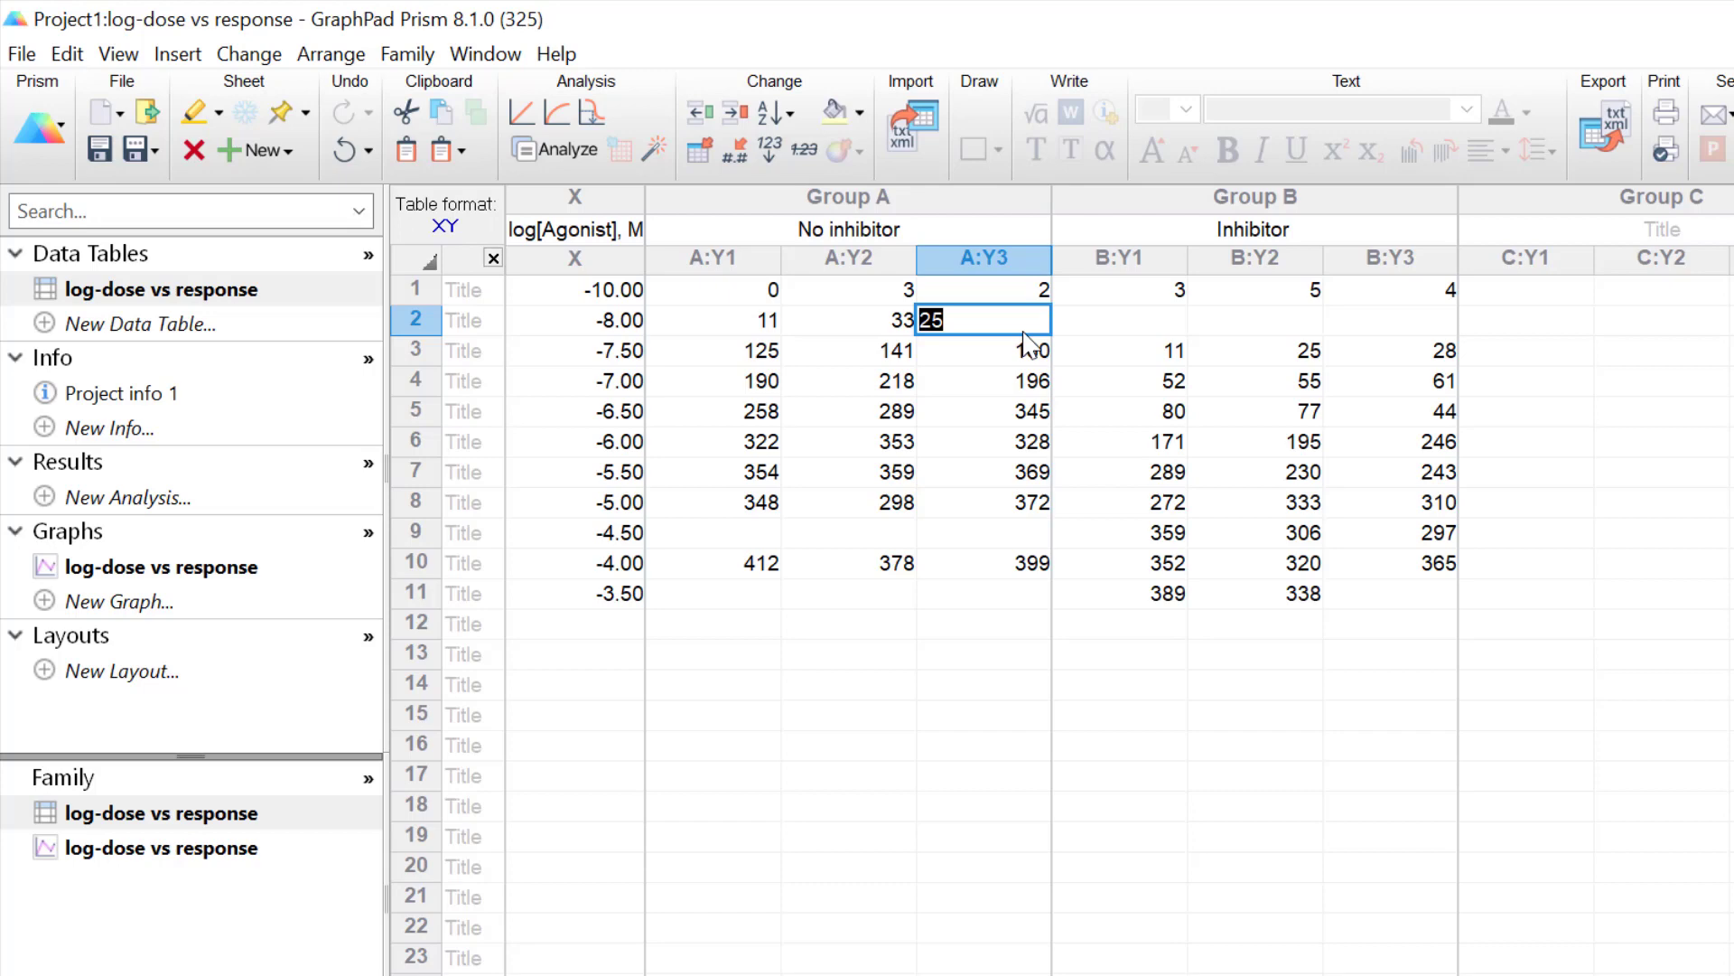
Step: Choose the Normalize analysis for both the No inhibitor and Inhibitor data sets
click(1388, 683)
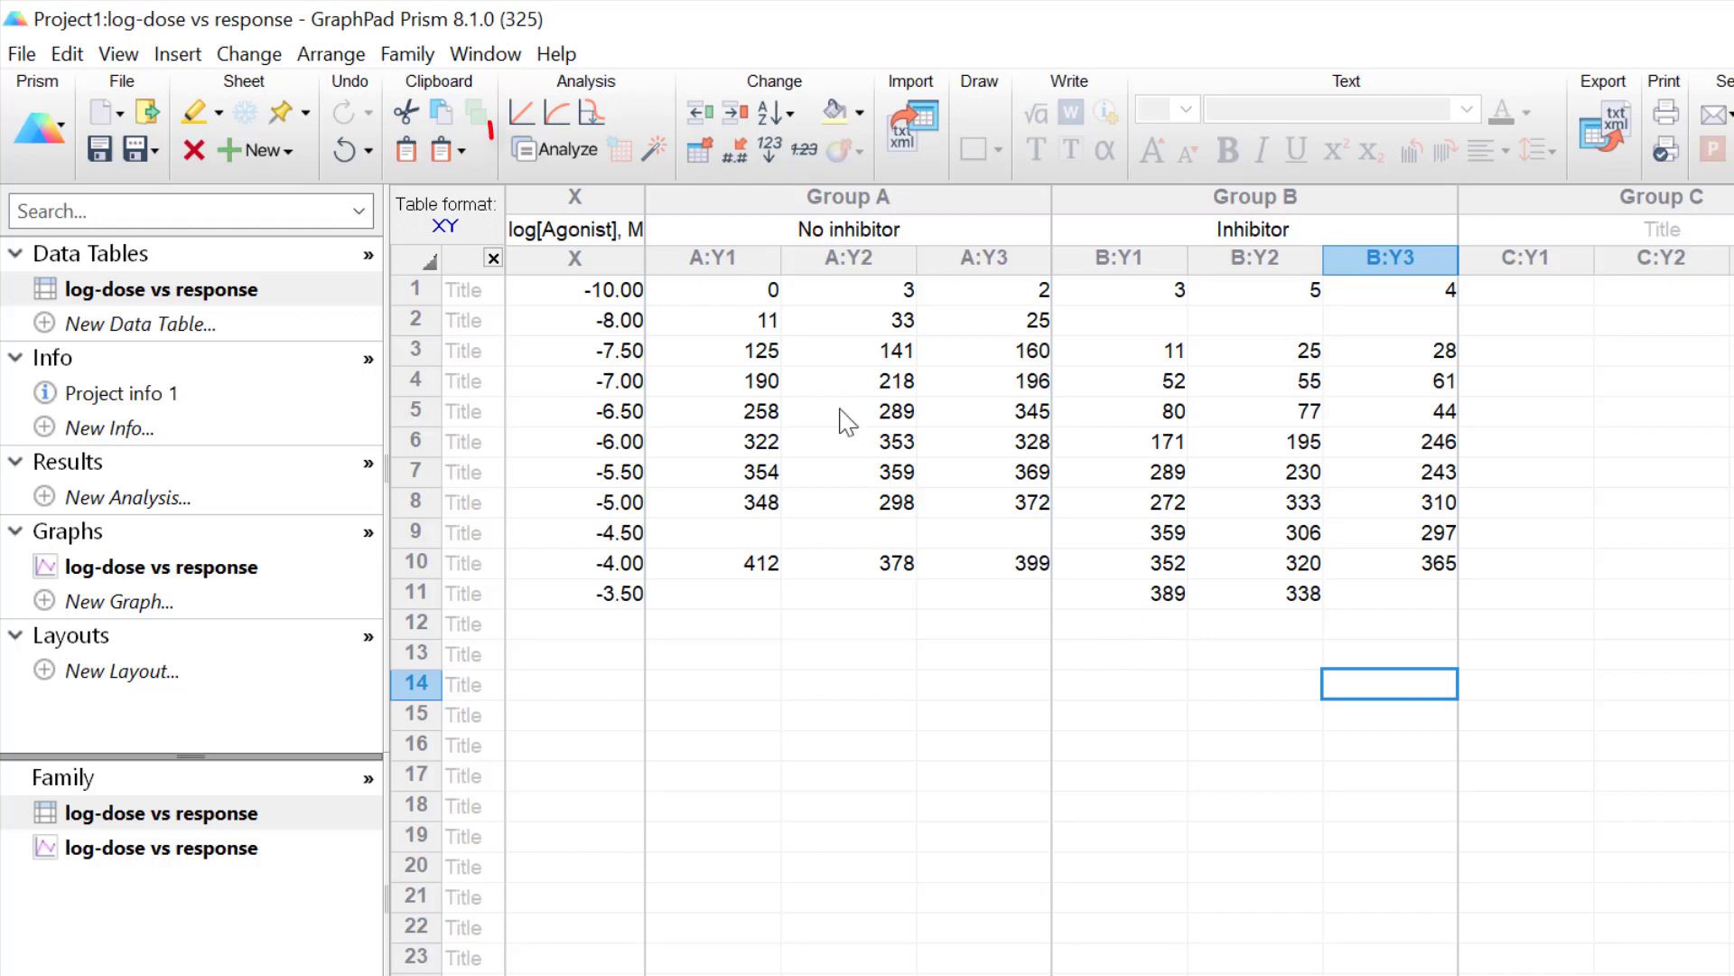
click(565, 161)
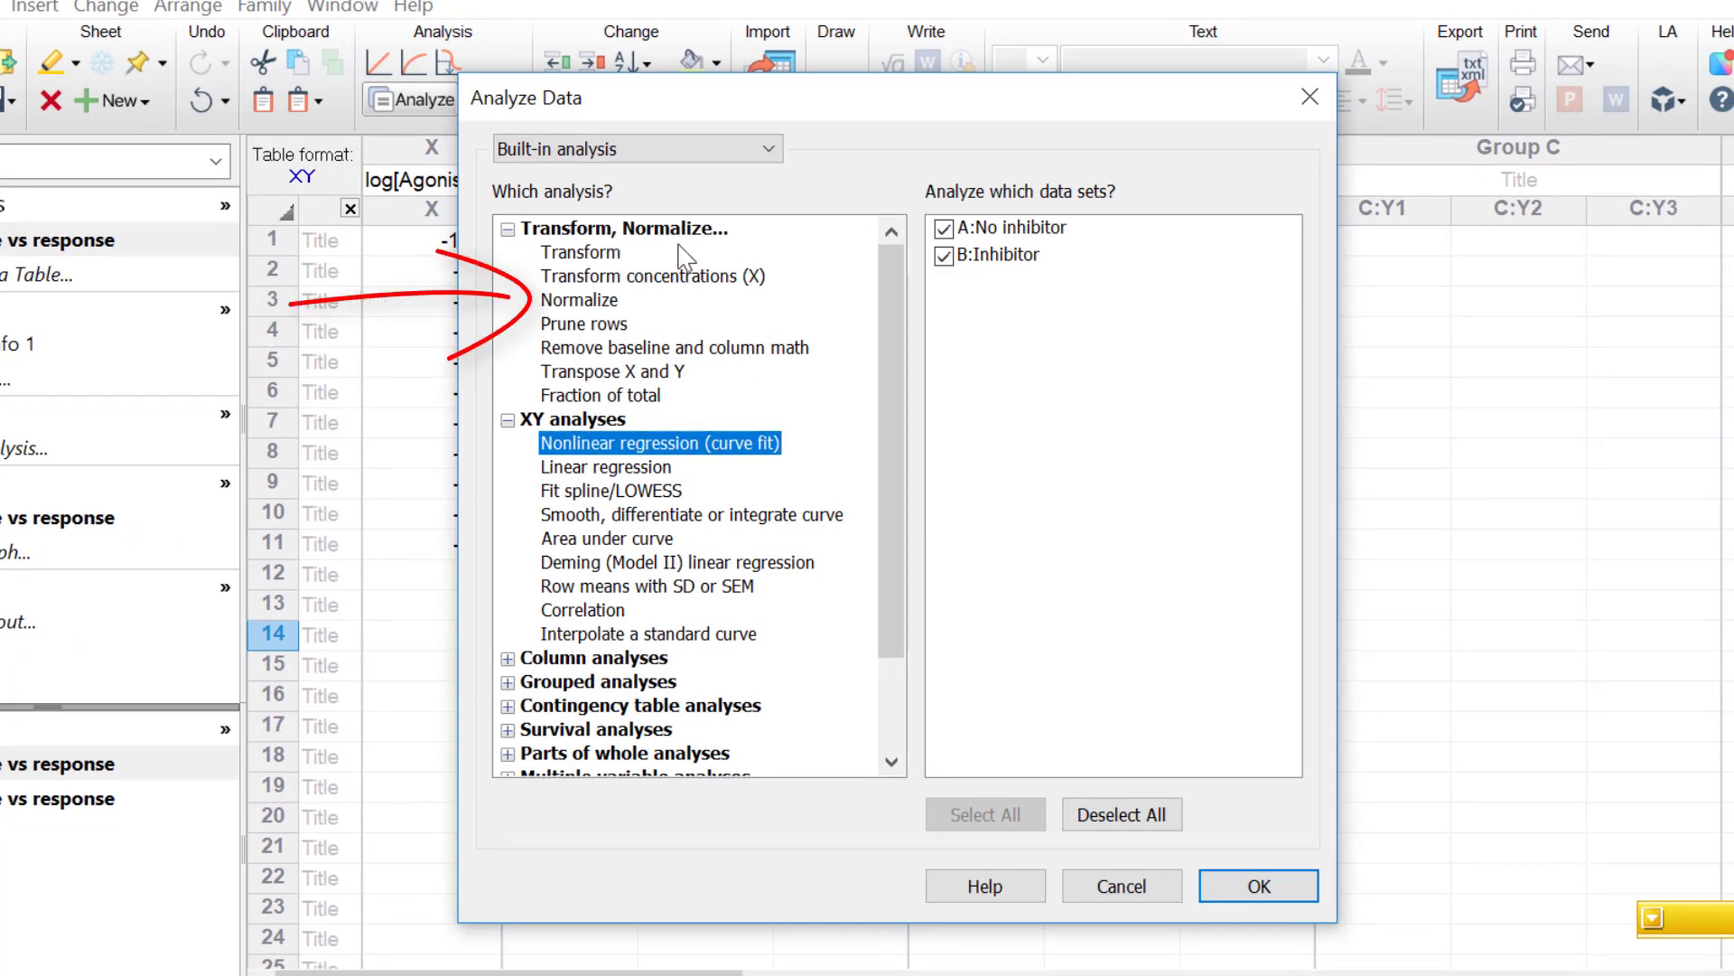
click(620, 306)
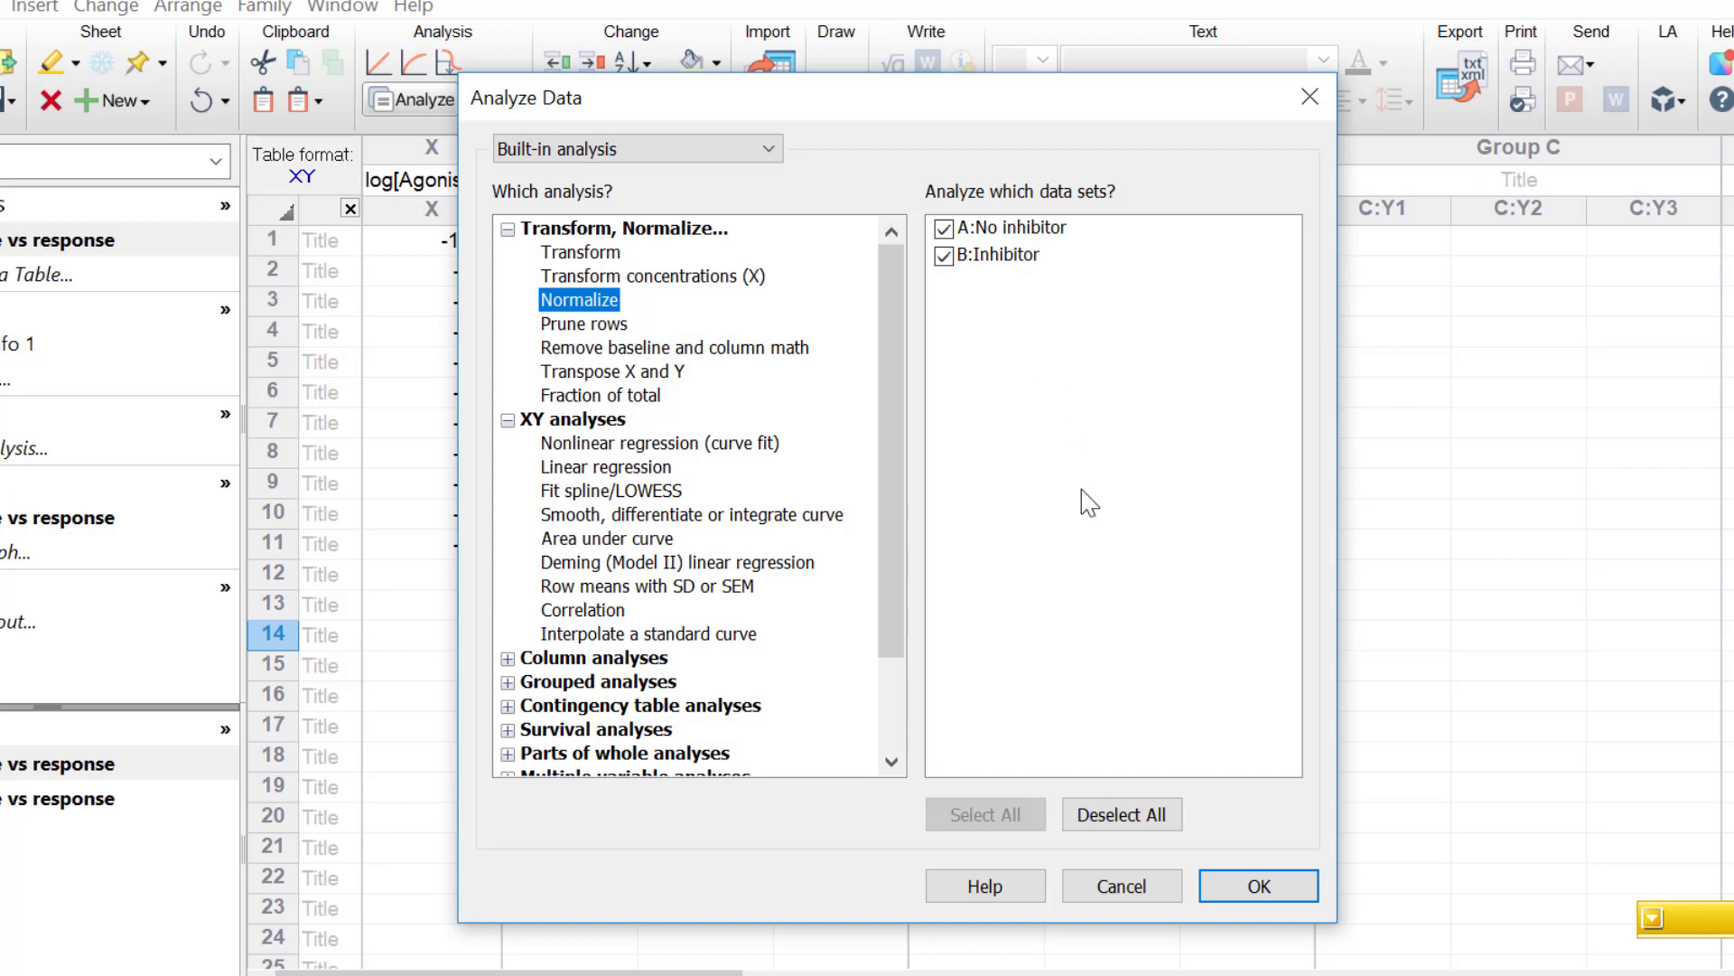
click(1253, 890)
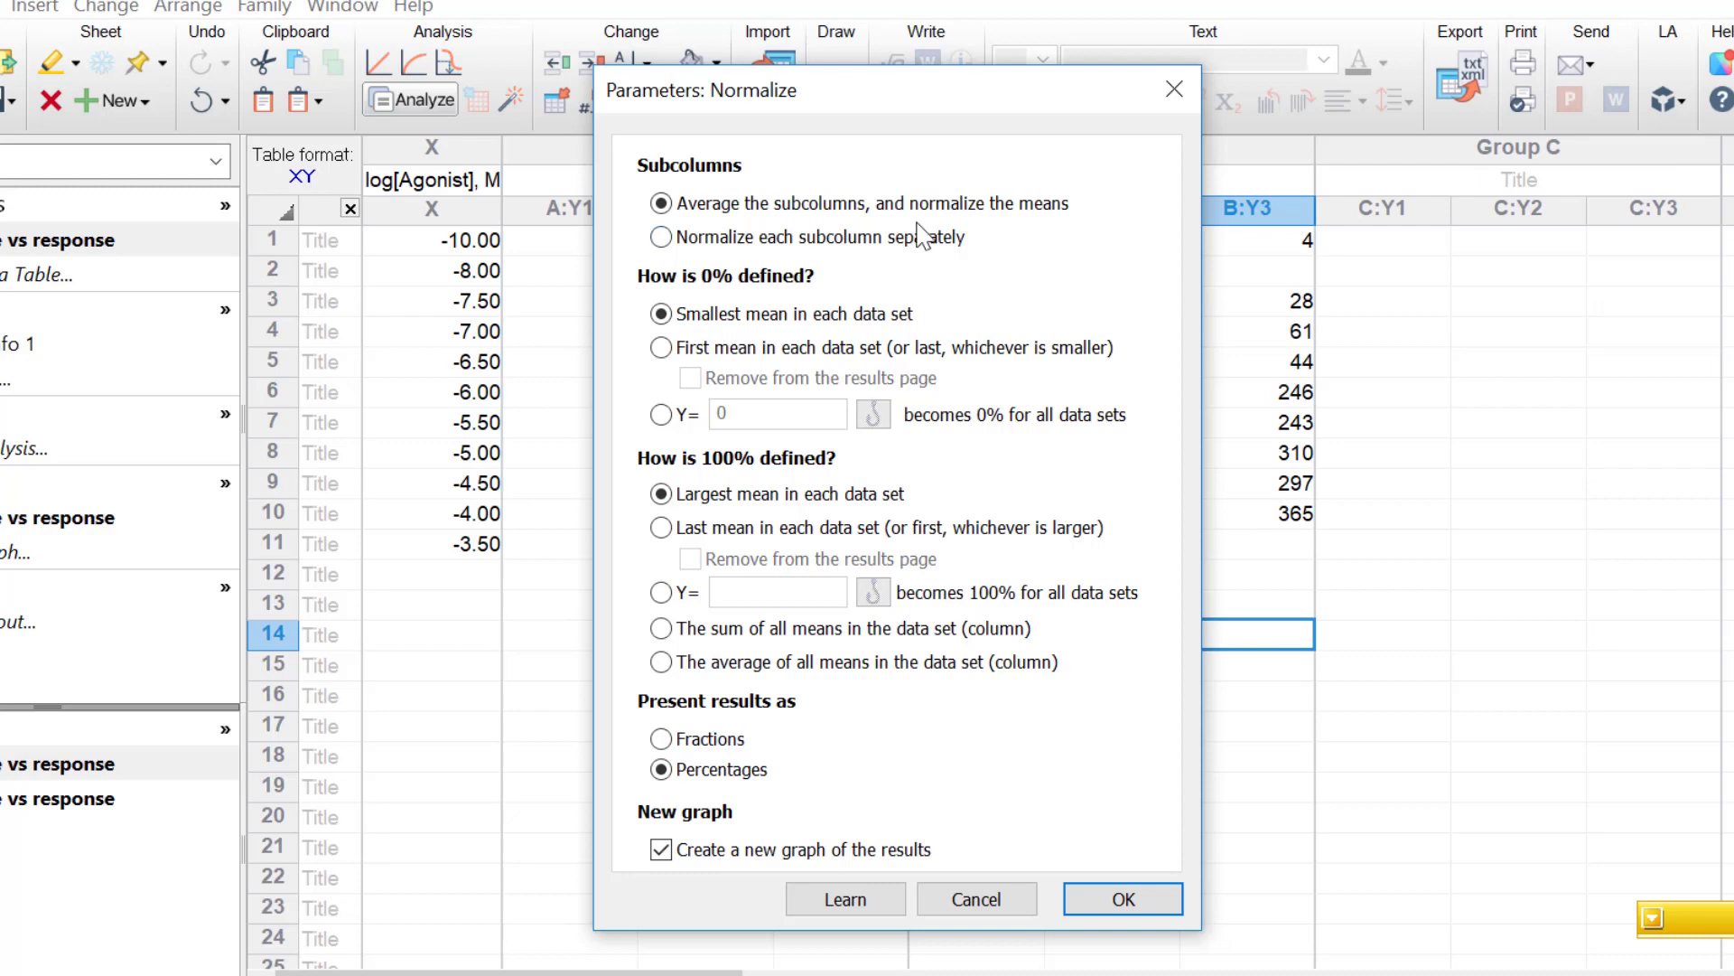
Step: Try normalizing each subcolumn separately, then return to averaging the subcolumns
click(926, 238)
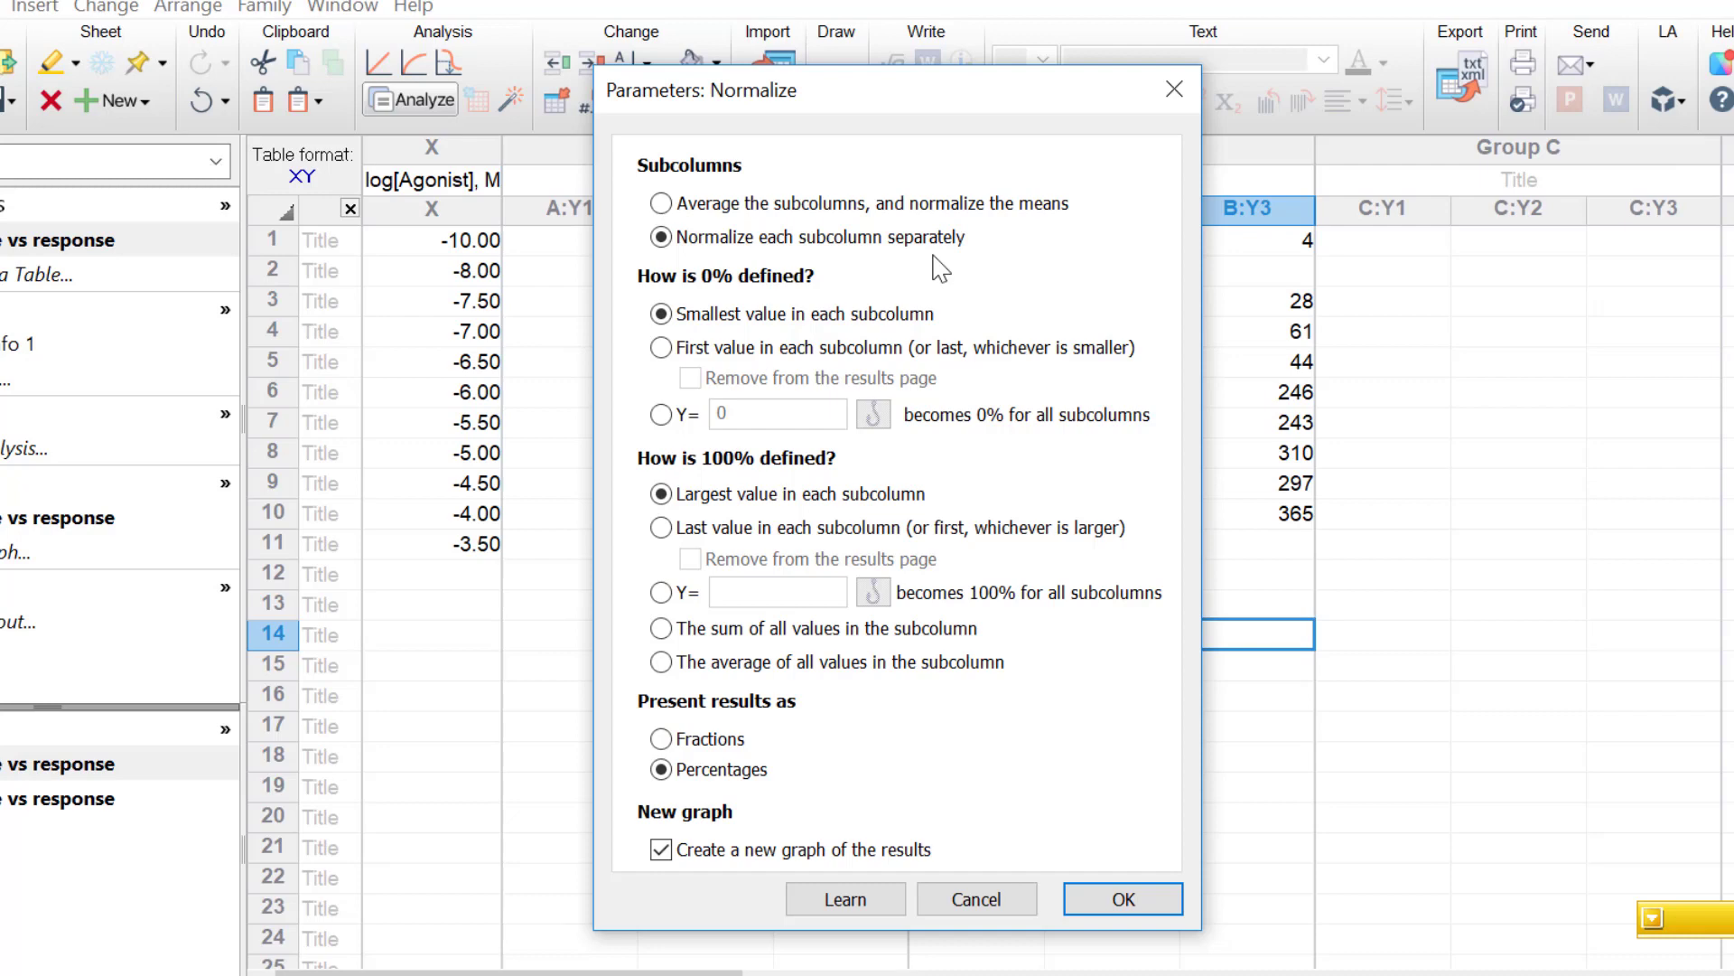
click(911, 211)
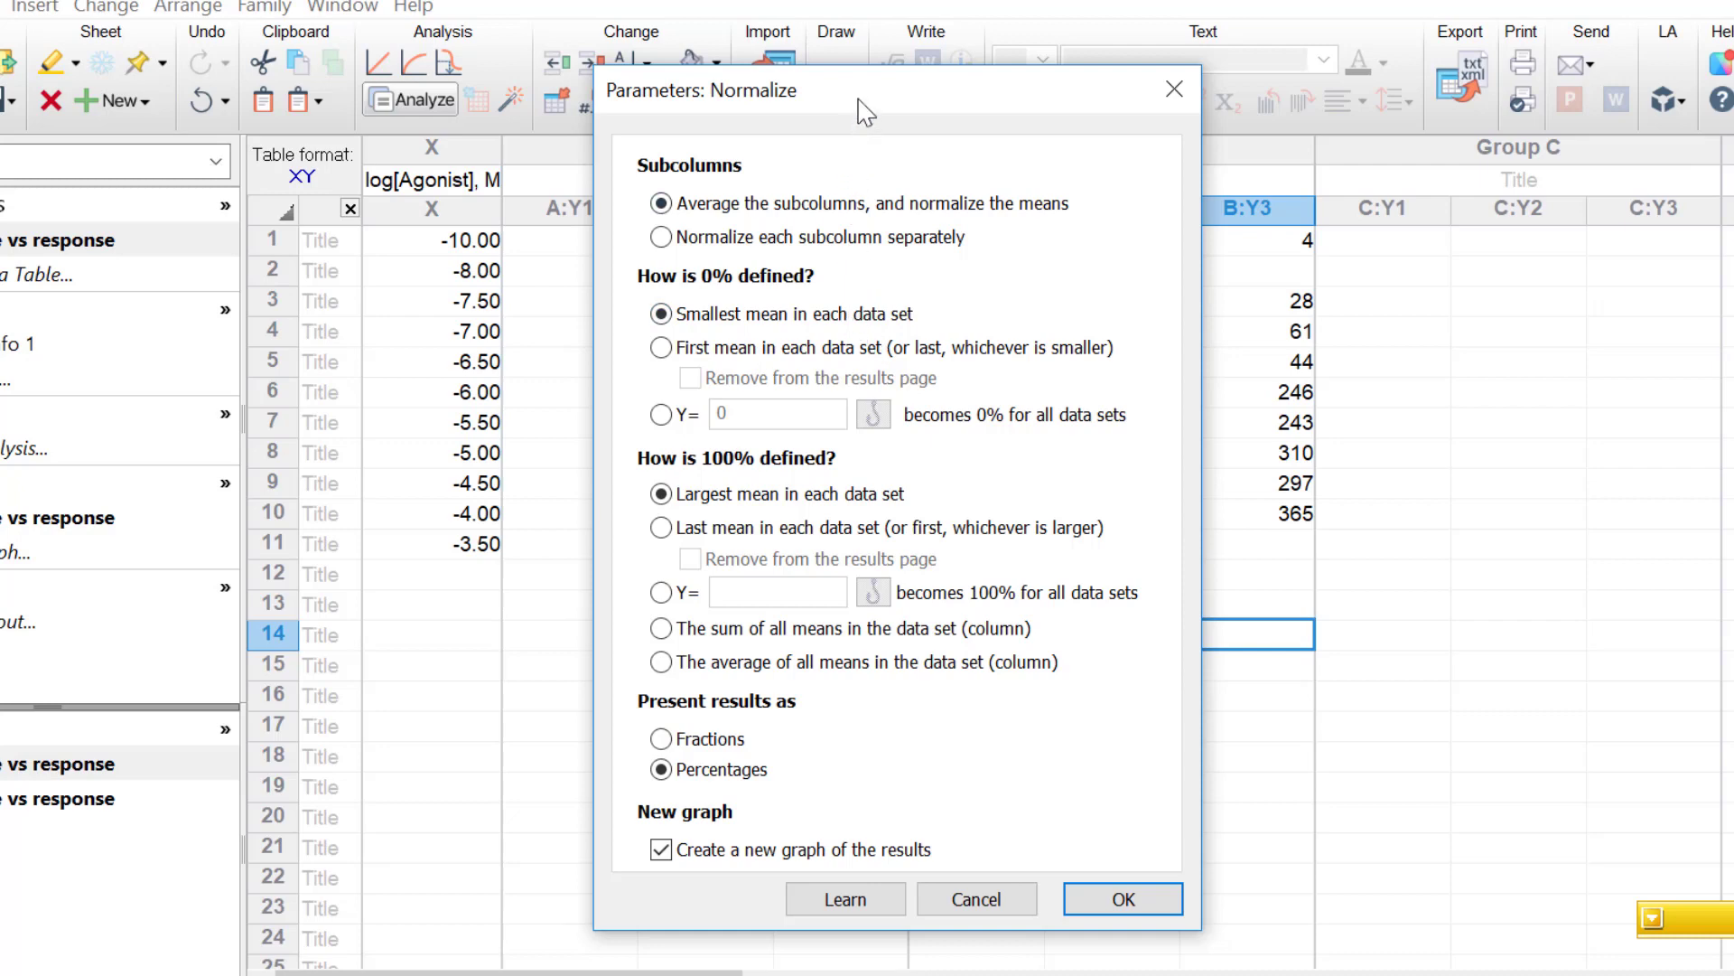
Step: Compare the 0% options (first mean, fixed Y value), then settle on smallest mean per data set
drag(871, 103, 949, 92)
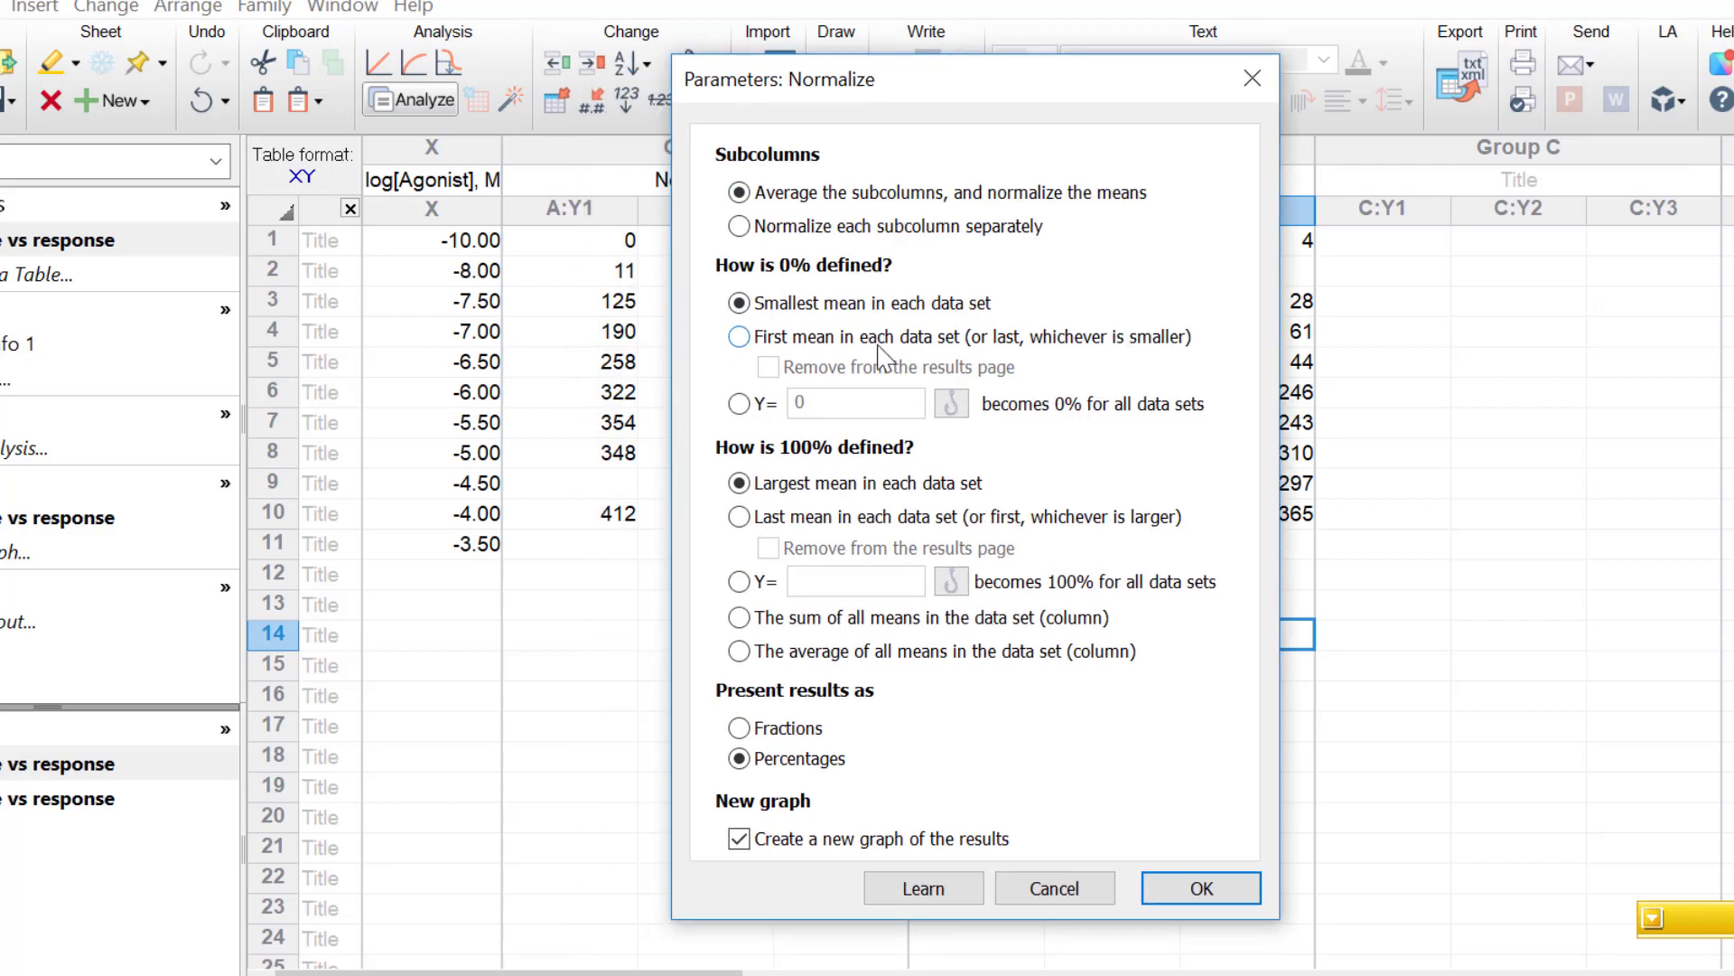
click(879, 347)
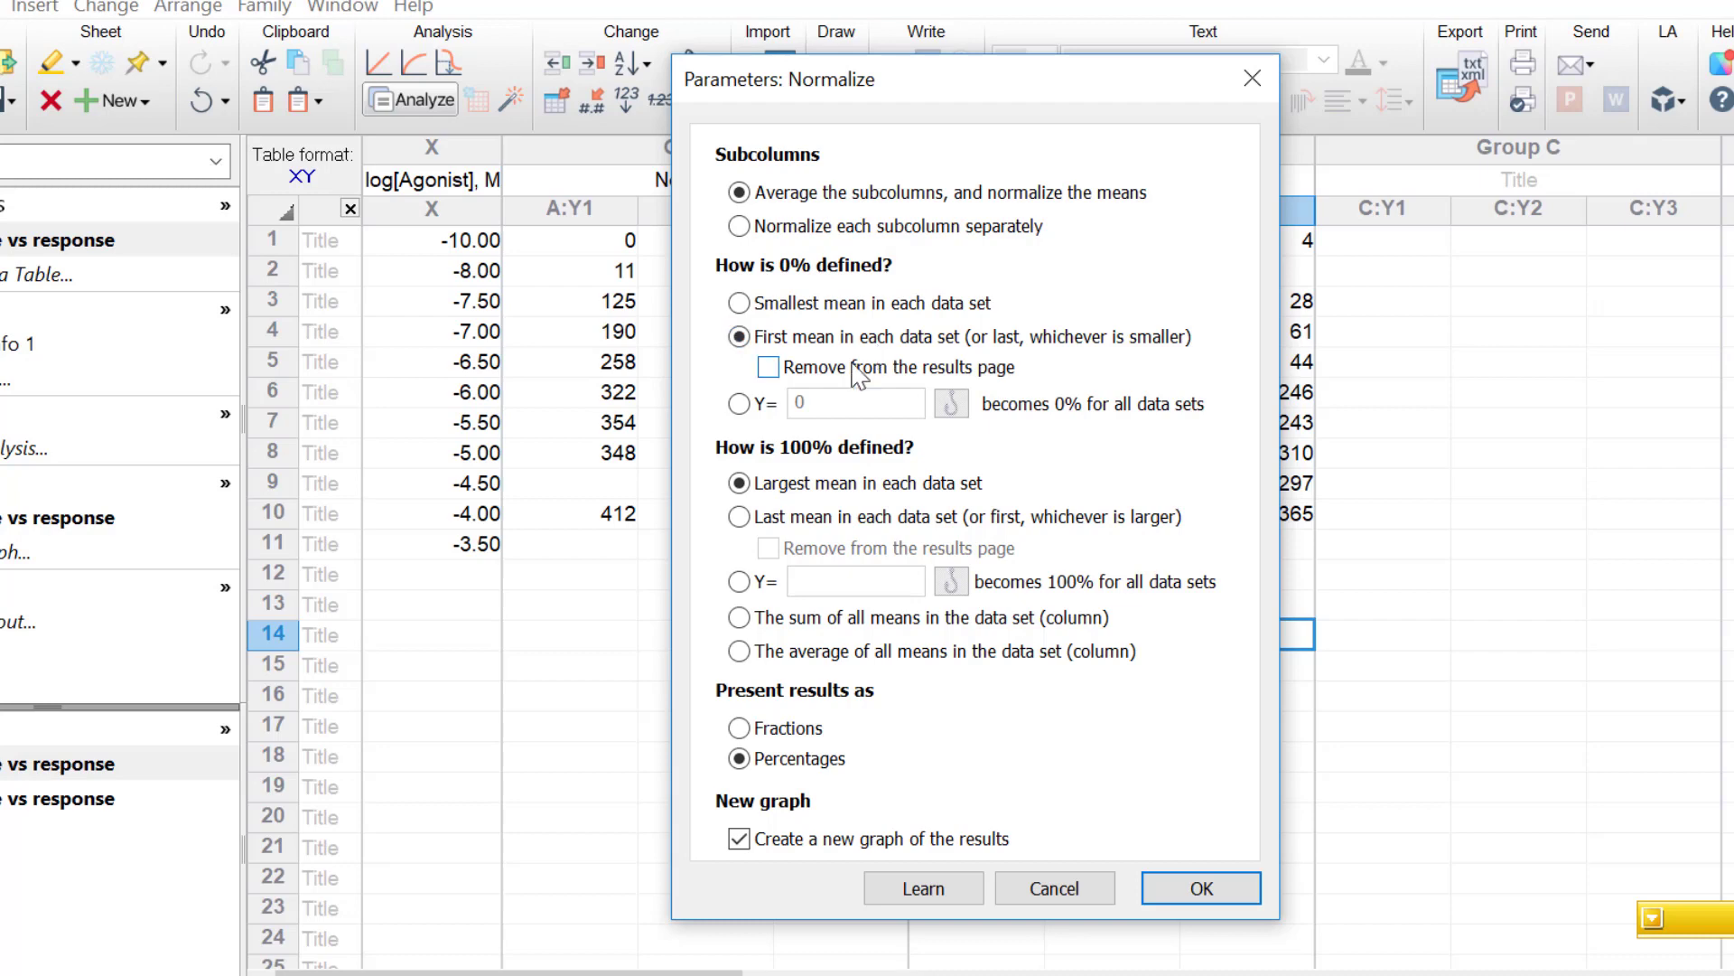
click(812, 384)
click(768, 417)
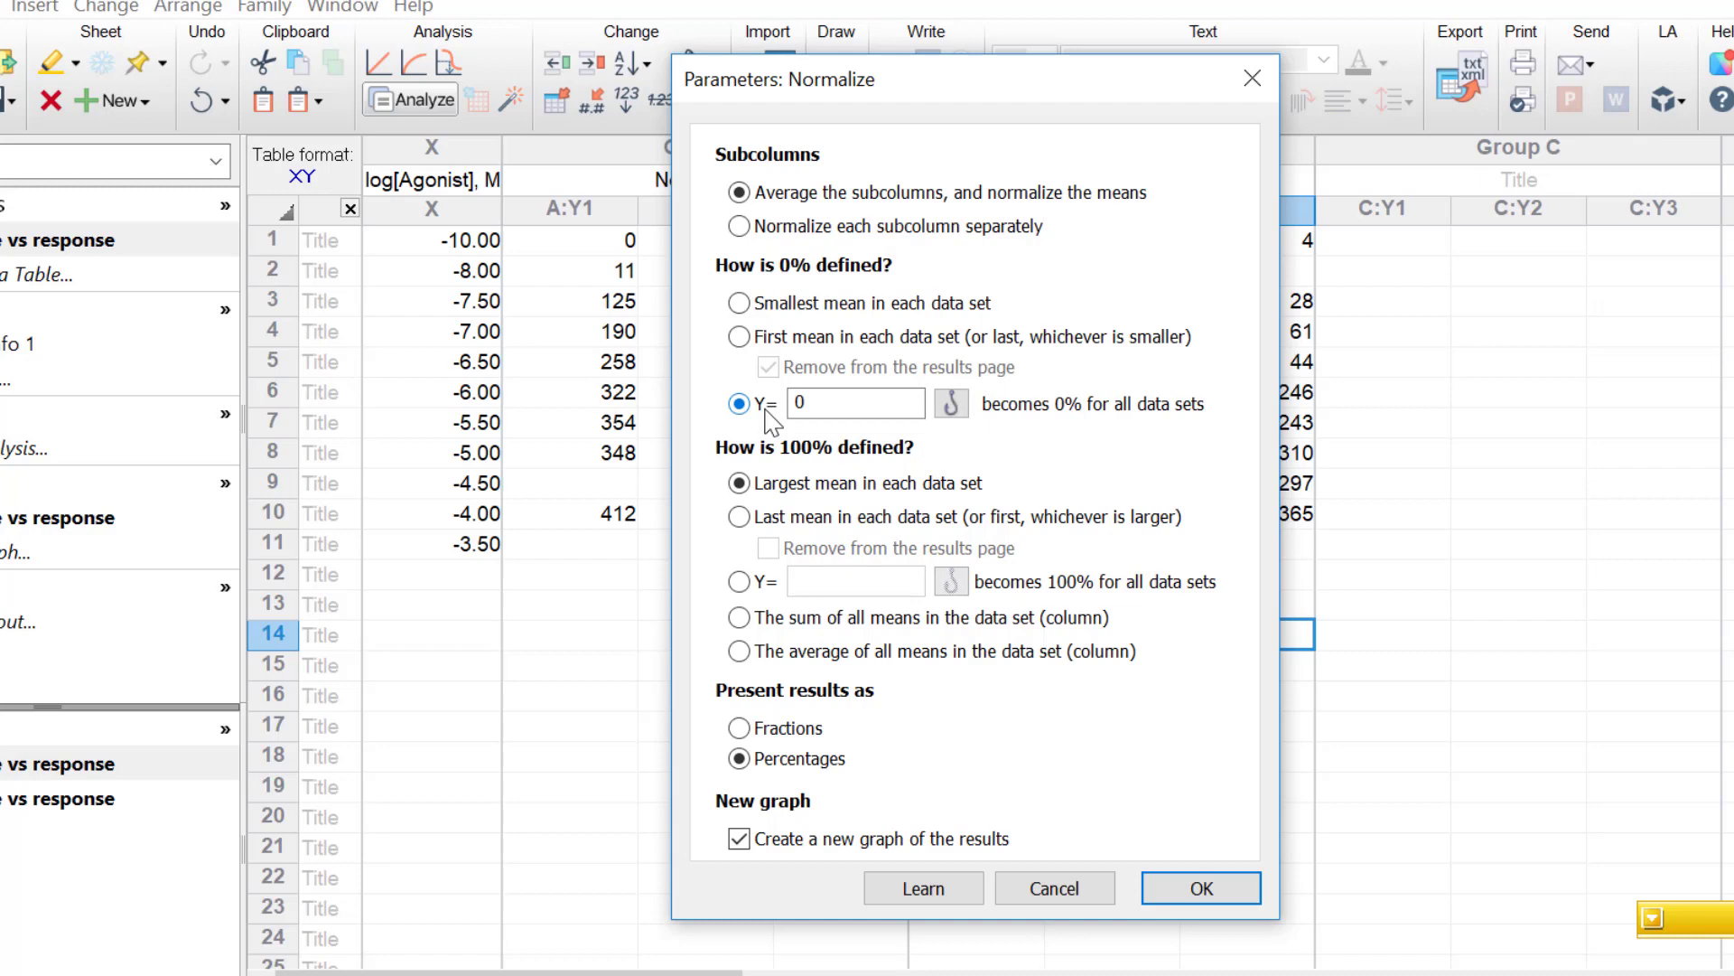
click(831, 406)
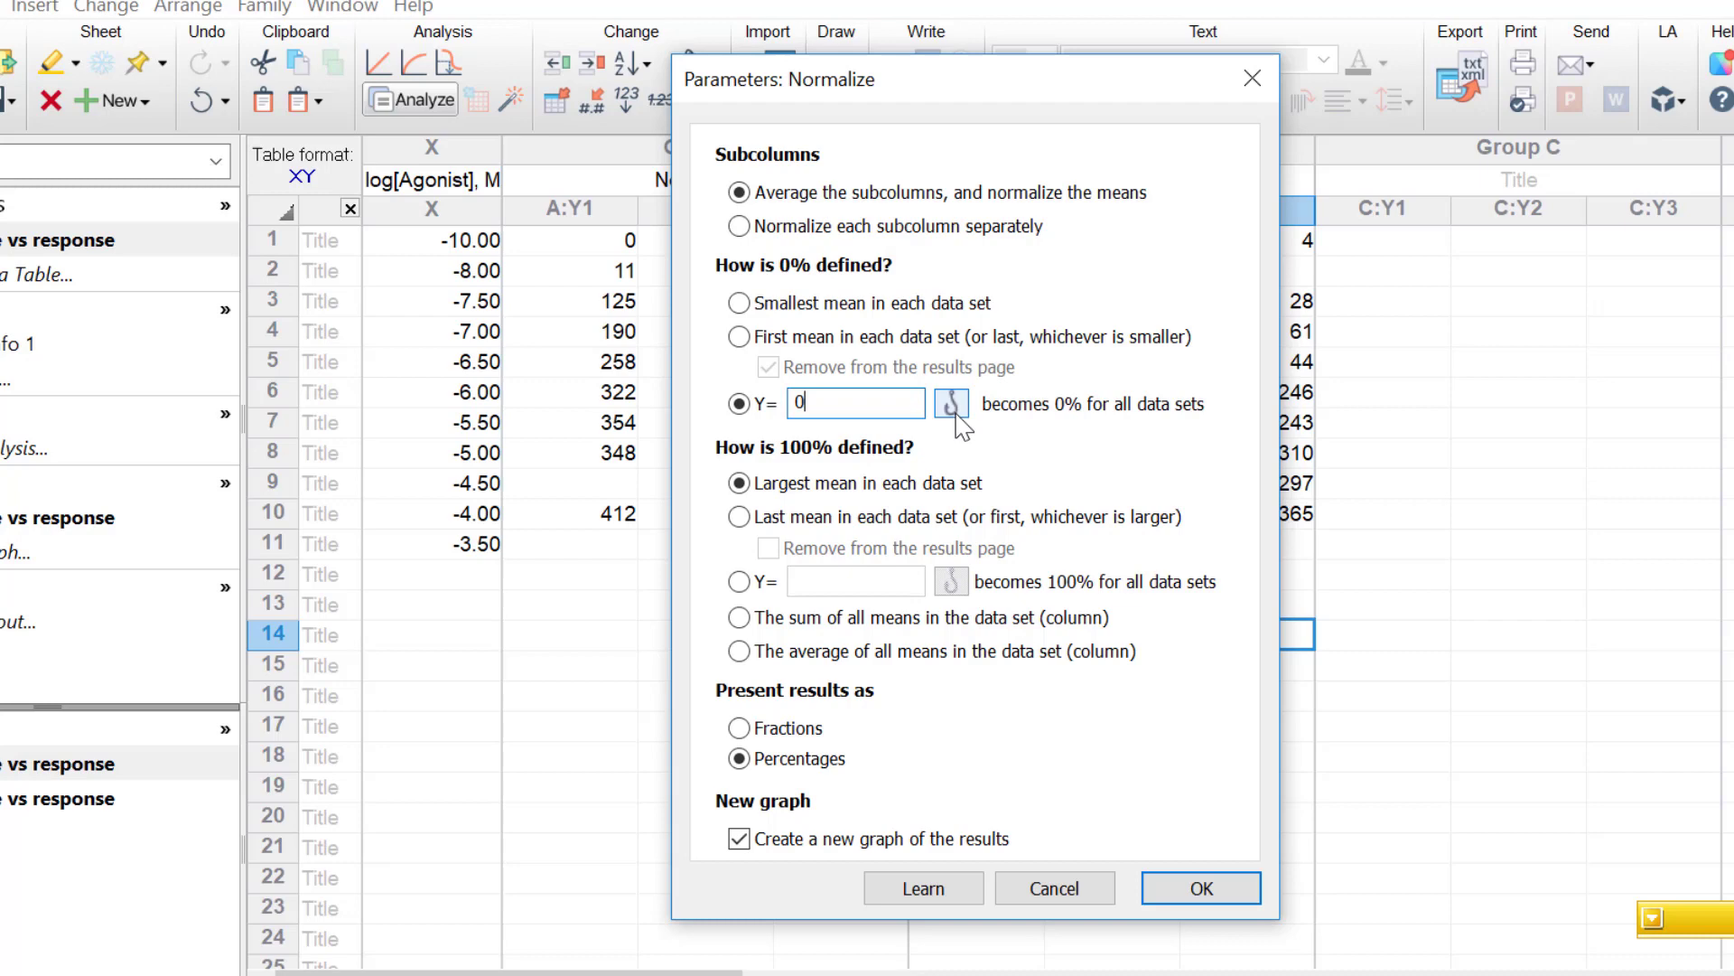
click(775, 311)
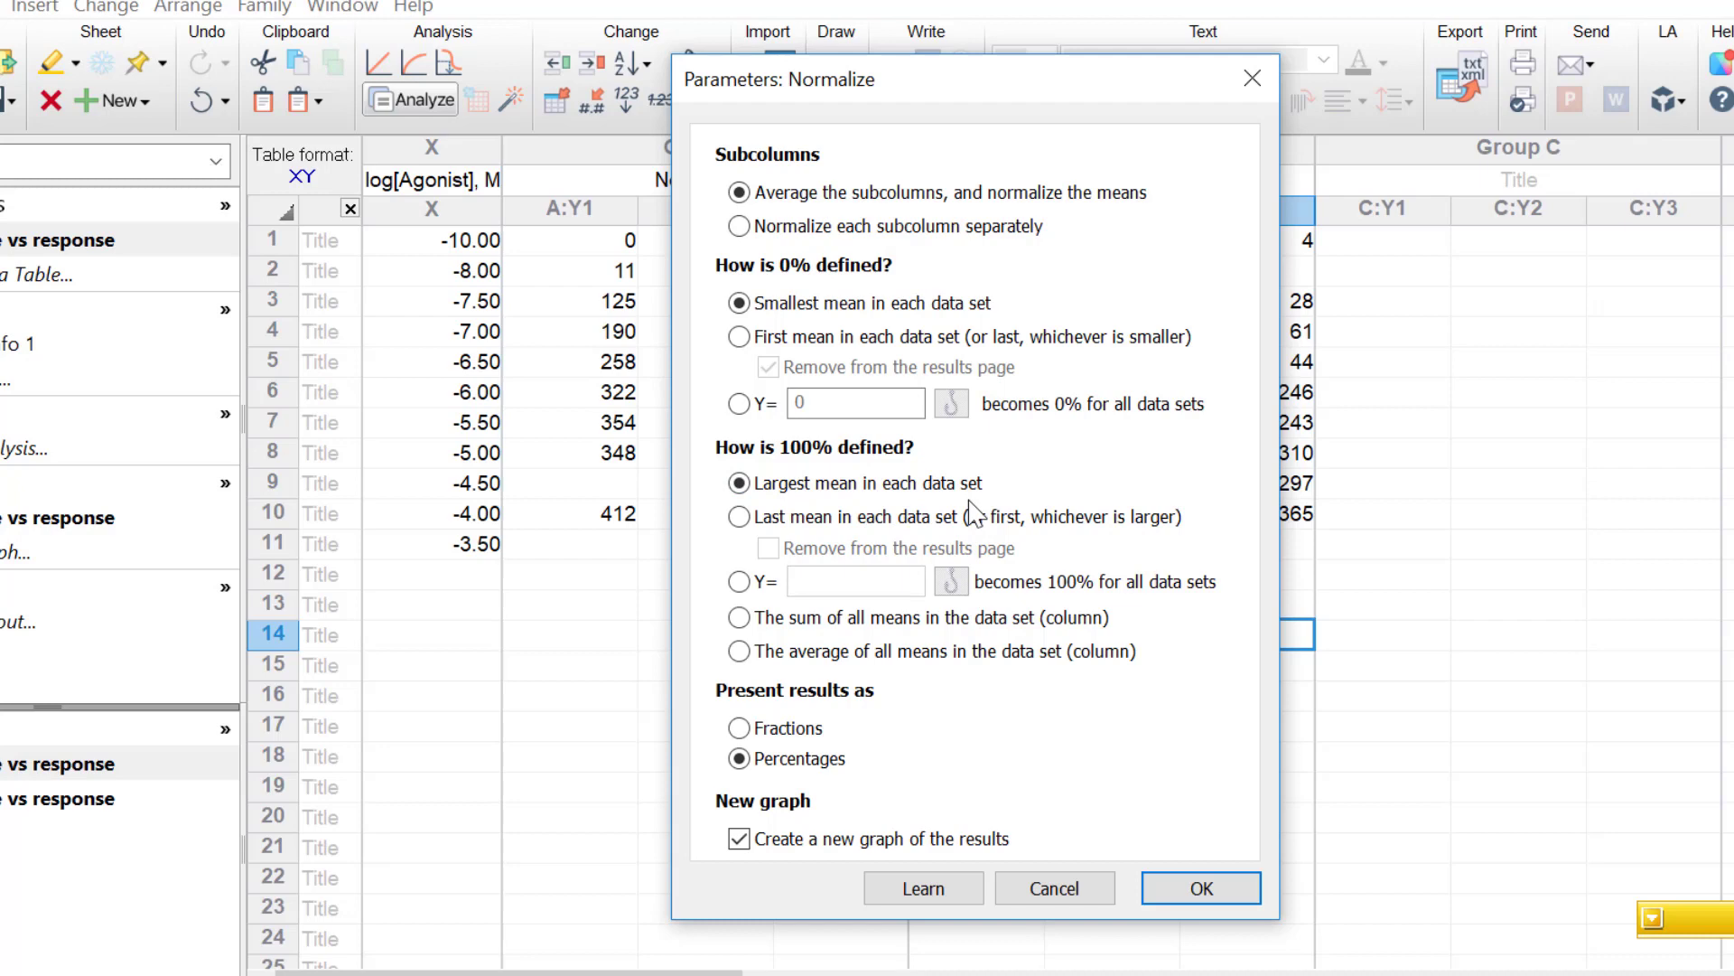
Step: Try last mean, fixed Y and sum for 100%, ending on the average of all means
click(939, 527)
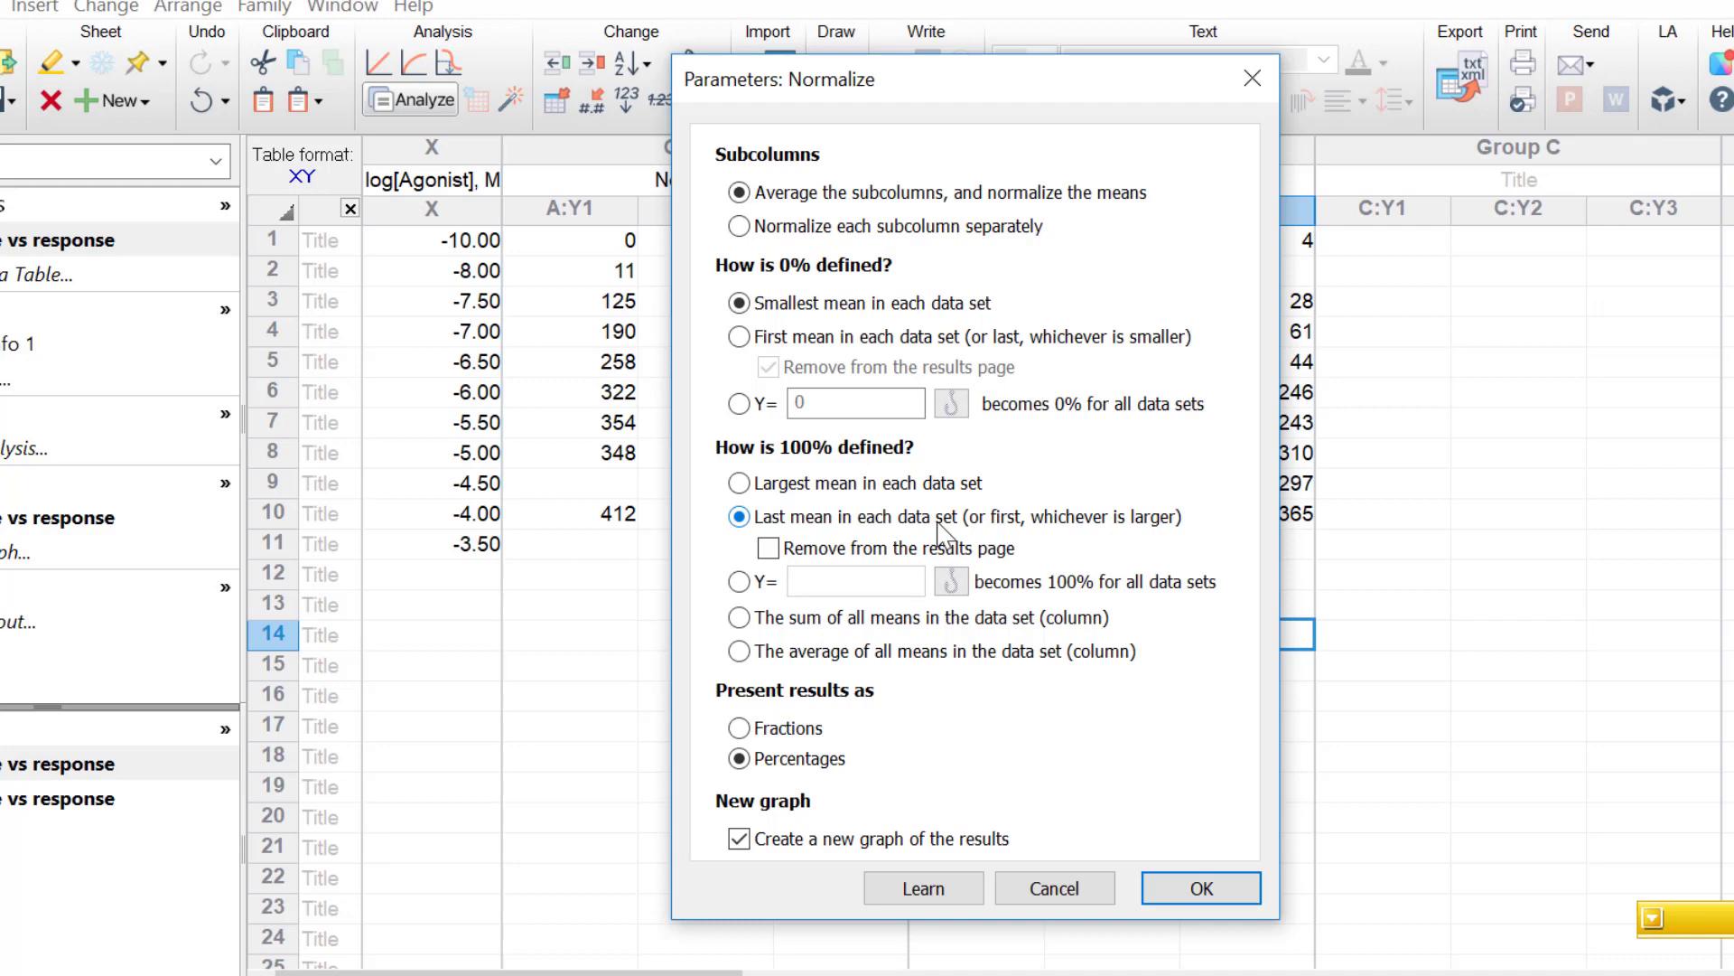
click(875, 553)
click(763, 582)
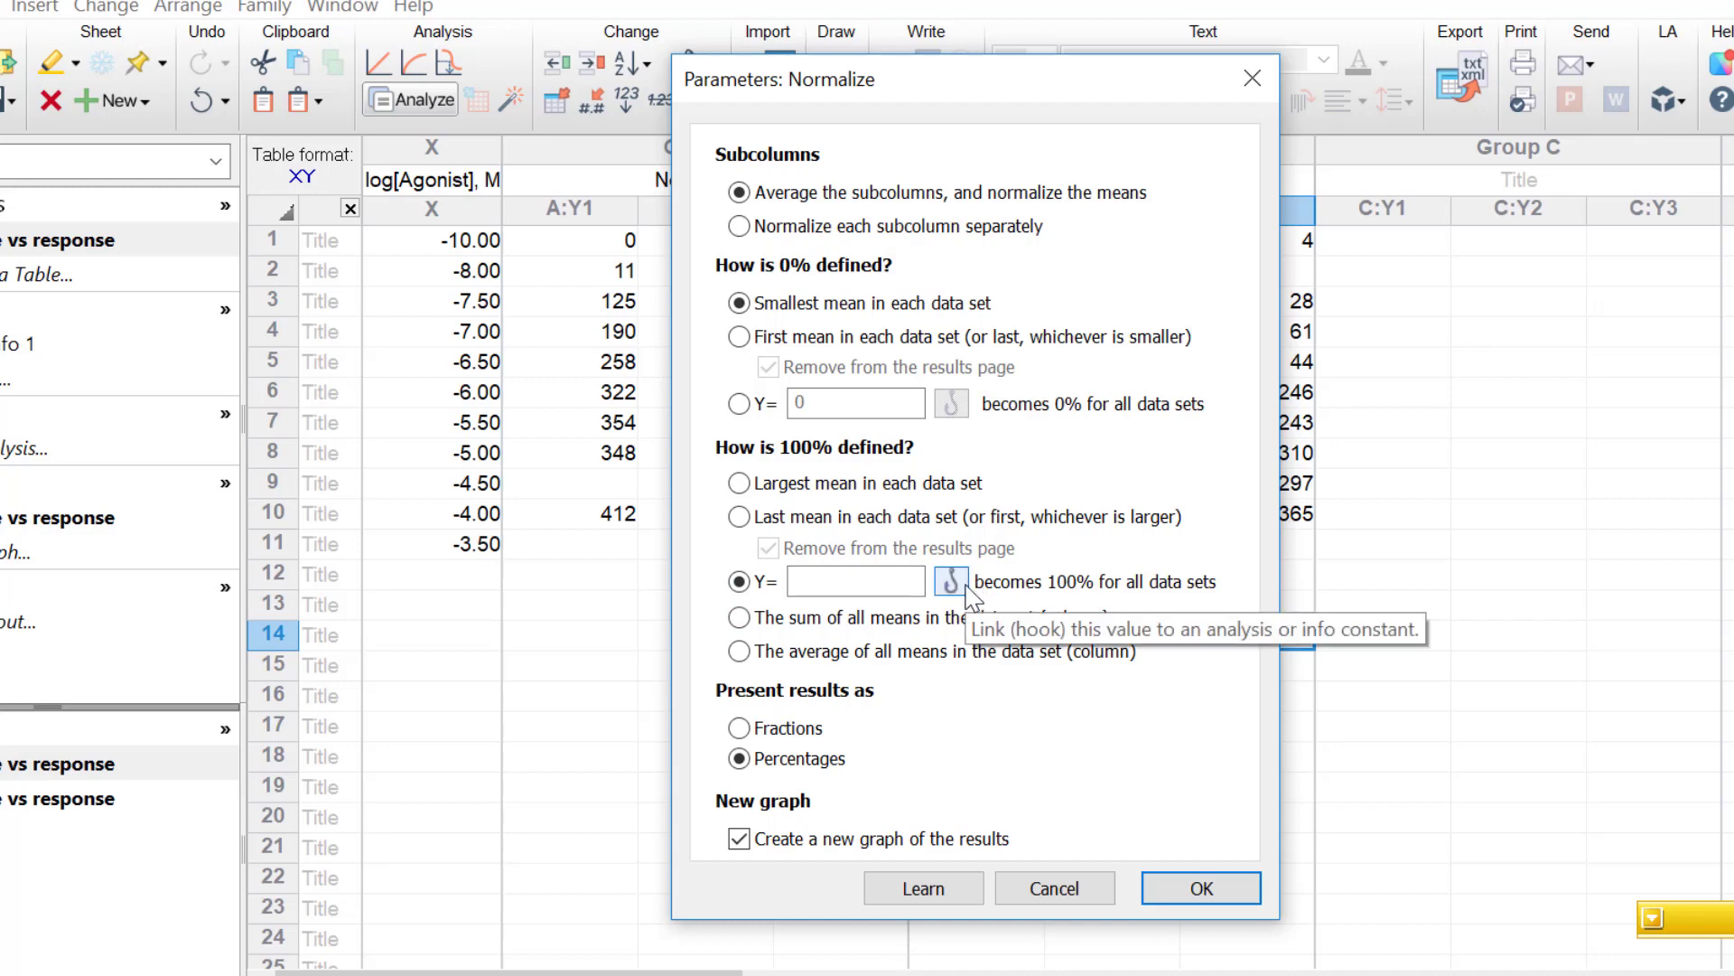
click(862, 621)
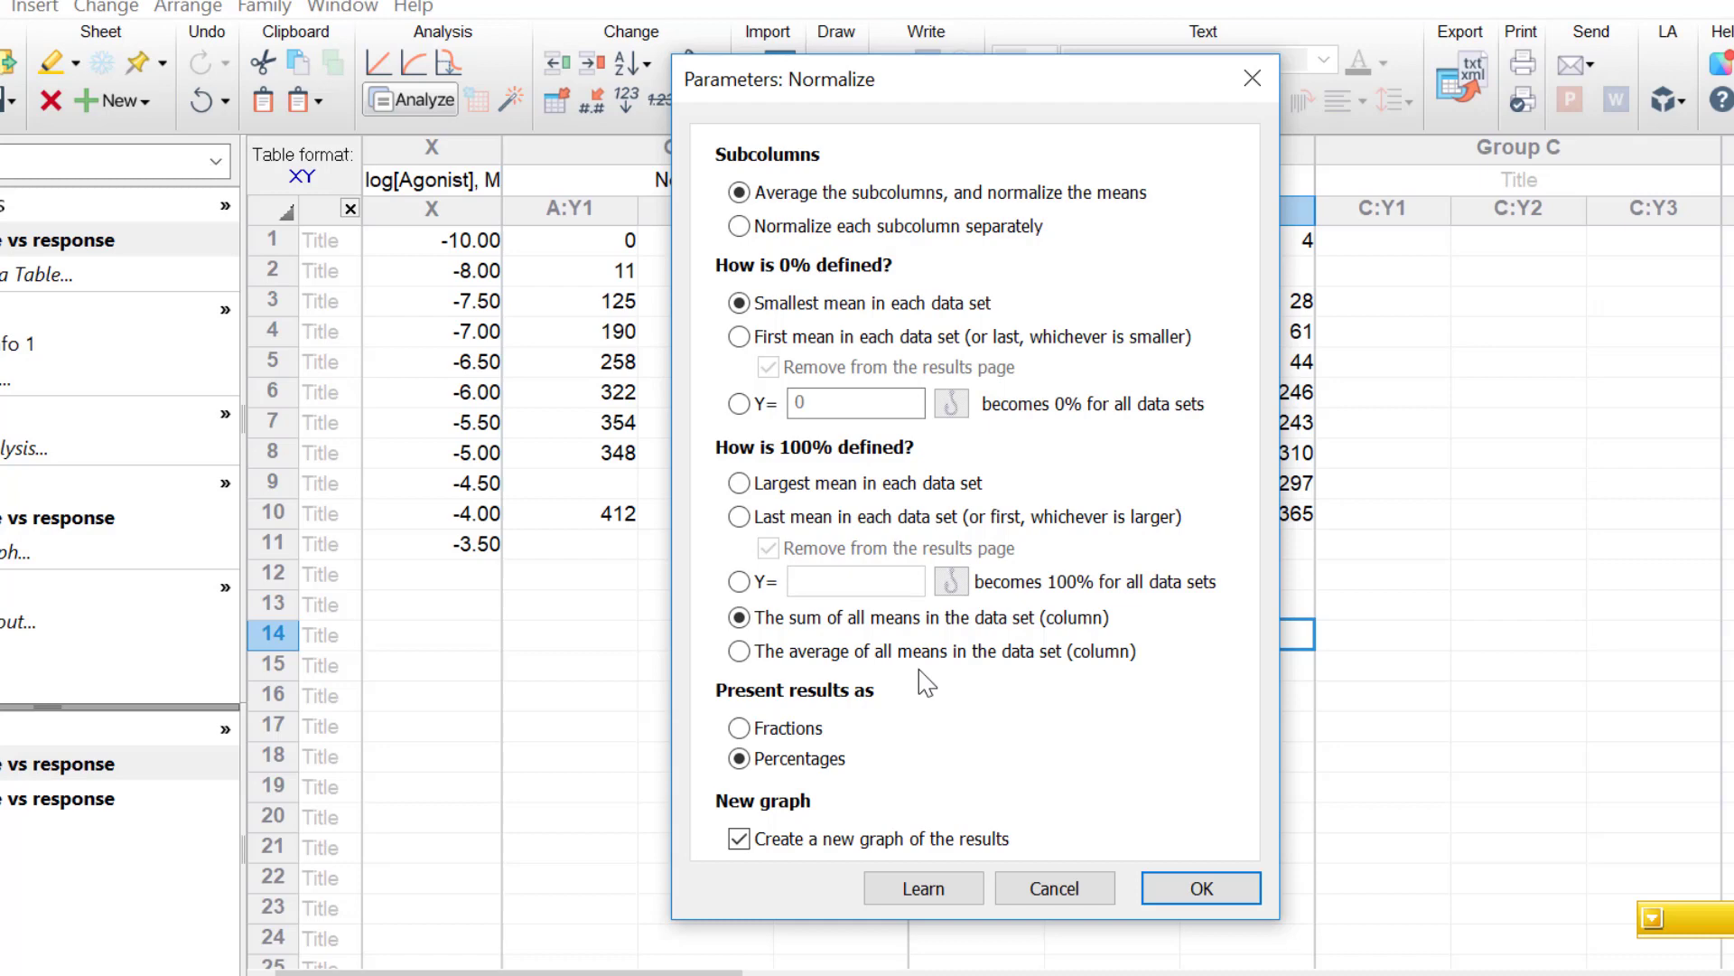
click(896, 662)
Step: Set 100% to the largest mean per data set and keep results as percentages
click(790, 496)
click(817, 732)
click(849, 758)
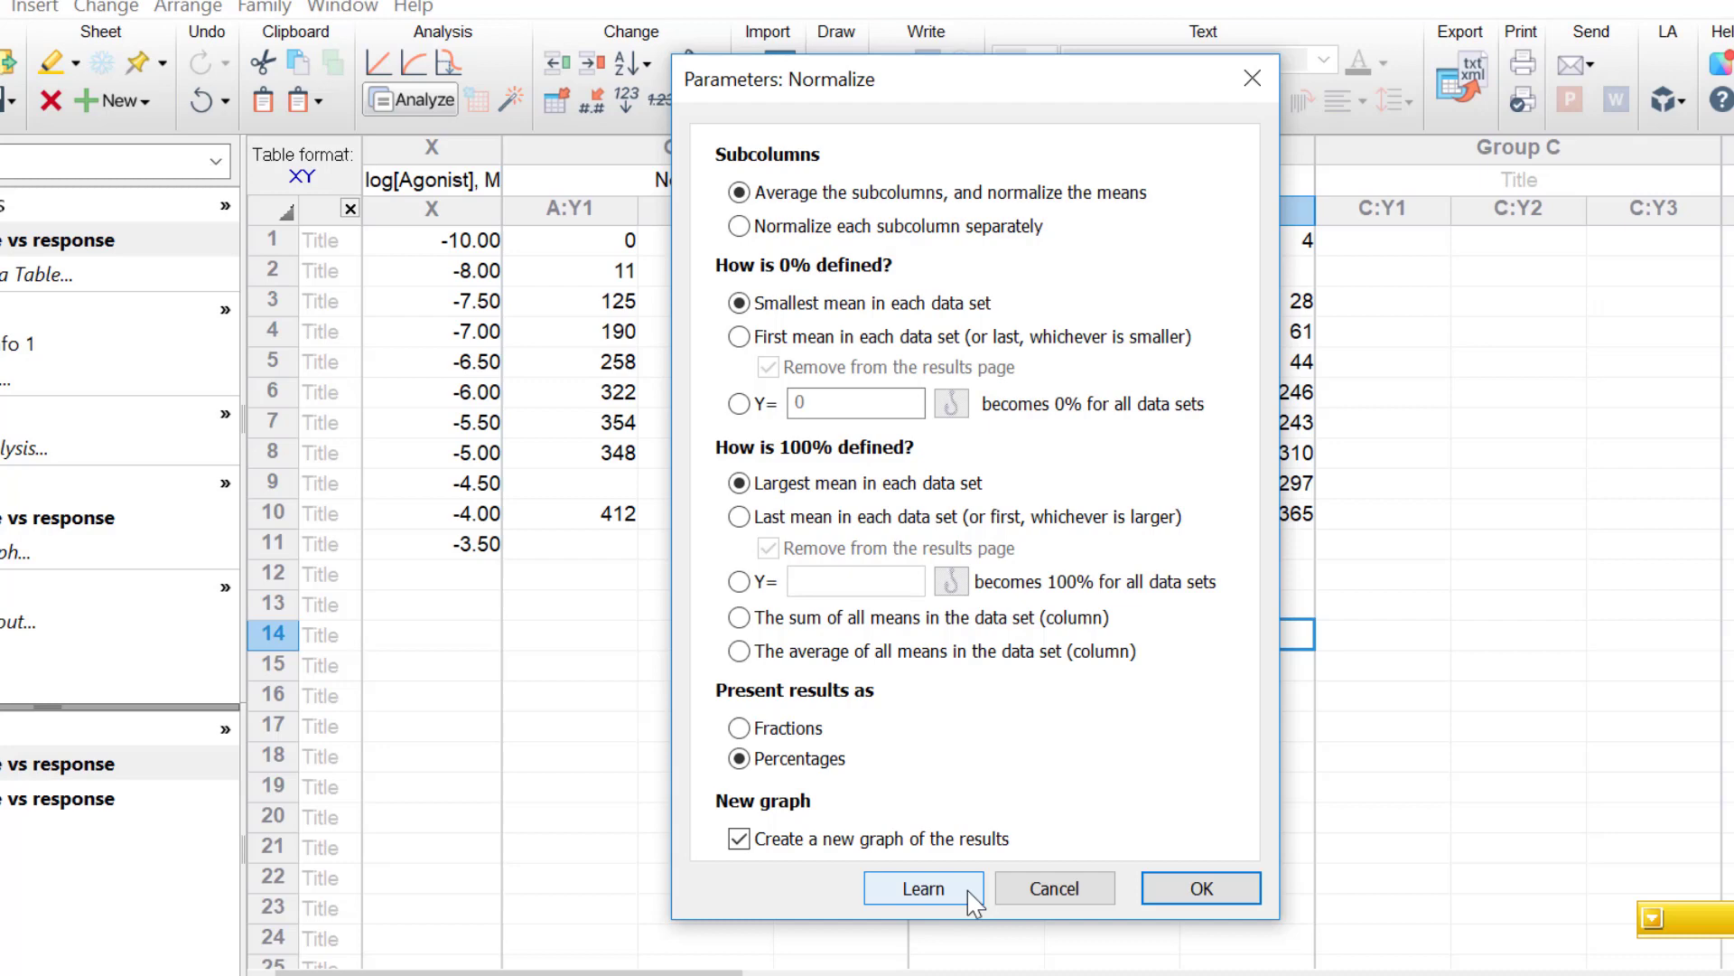
Step: Run the normalization and inspect the log[Agonist] values in the results table
click(1165, 894)
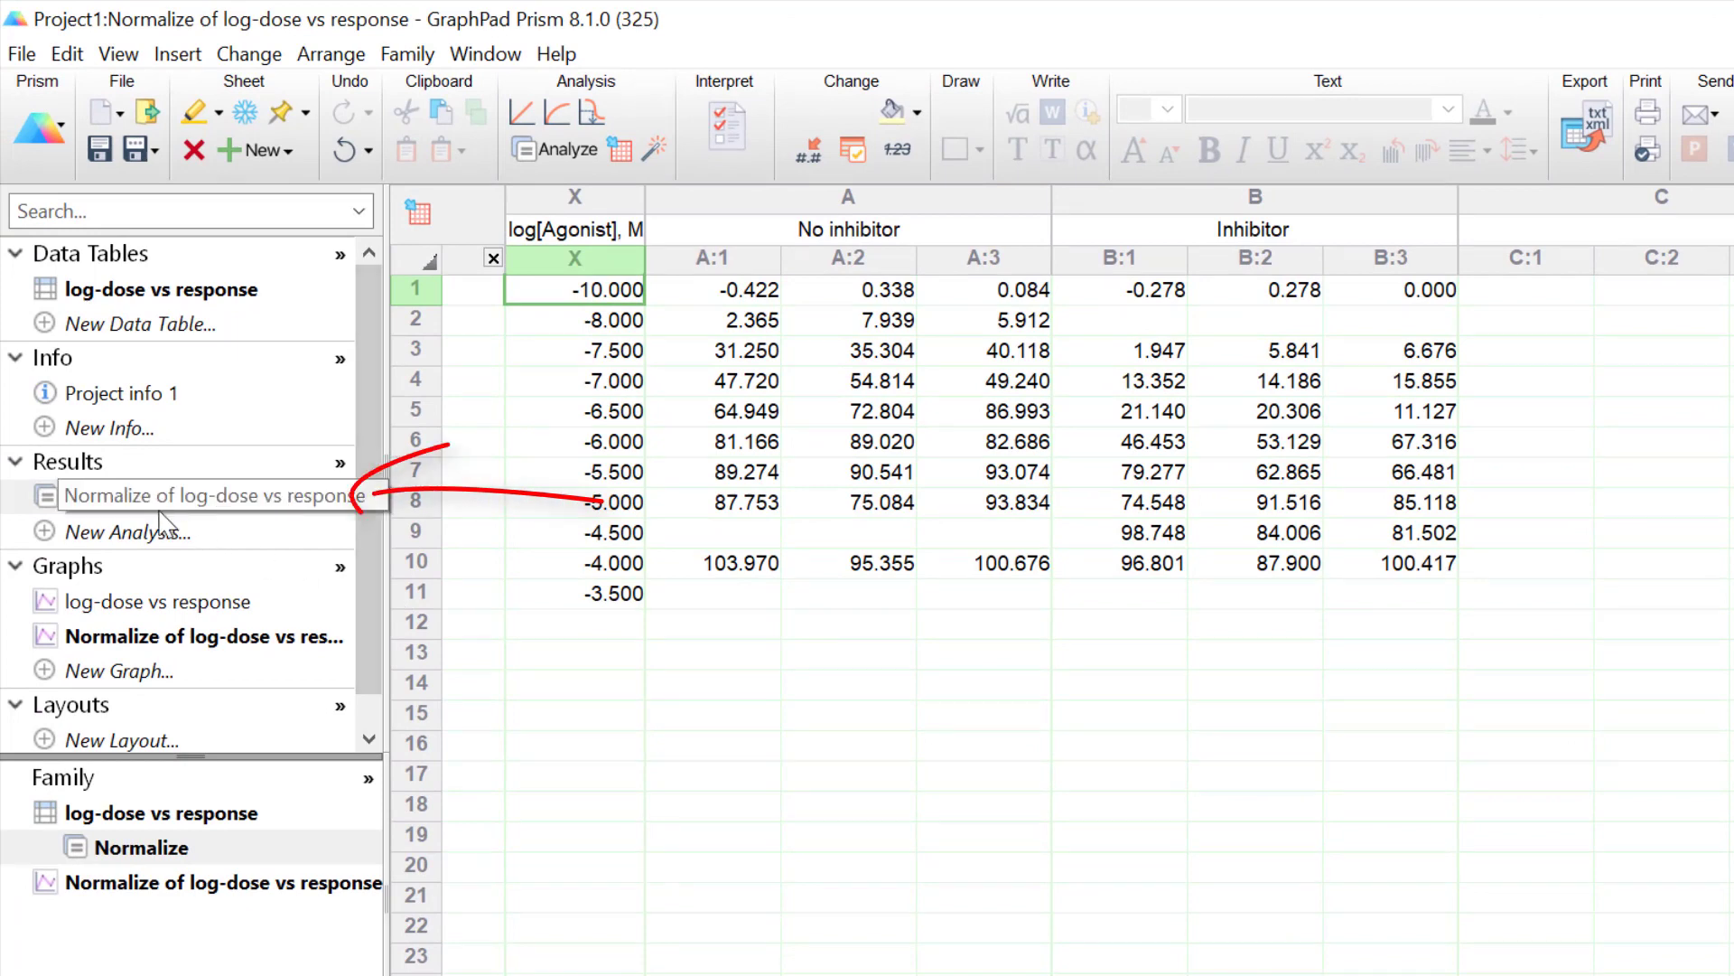
mouse_move(170, 522)
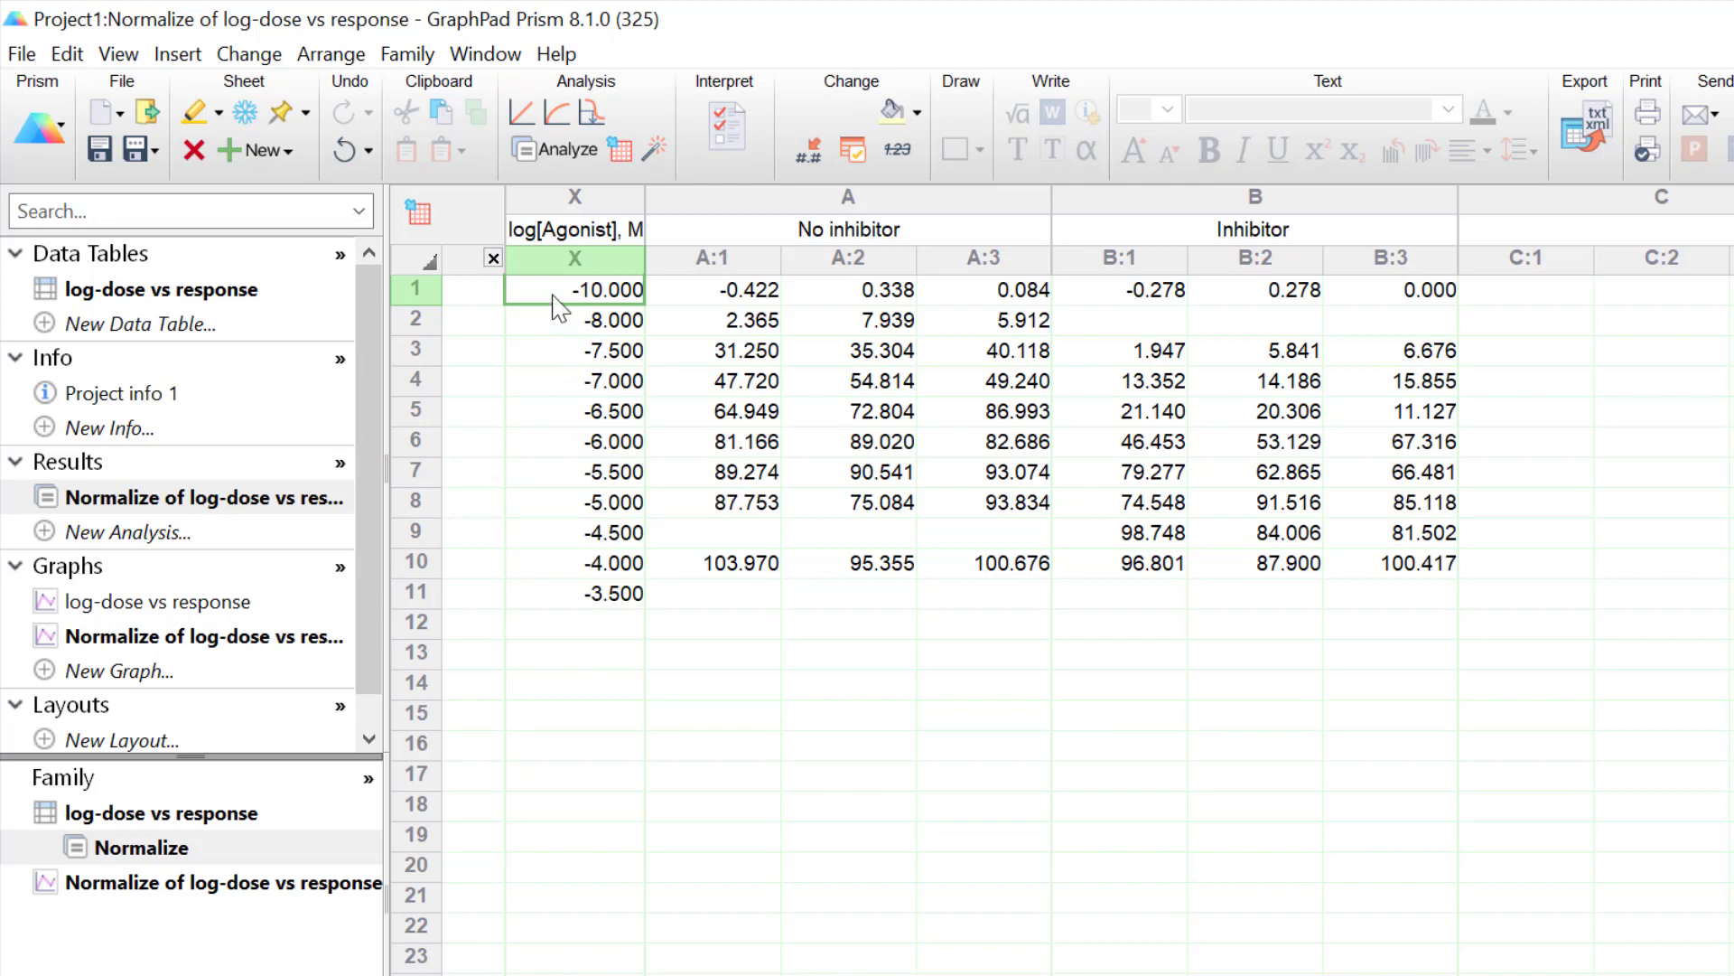
drag(553, 294, 552, 603)
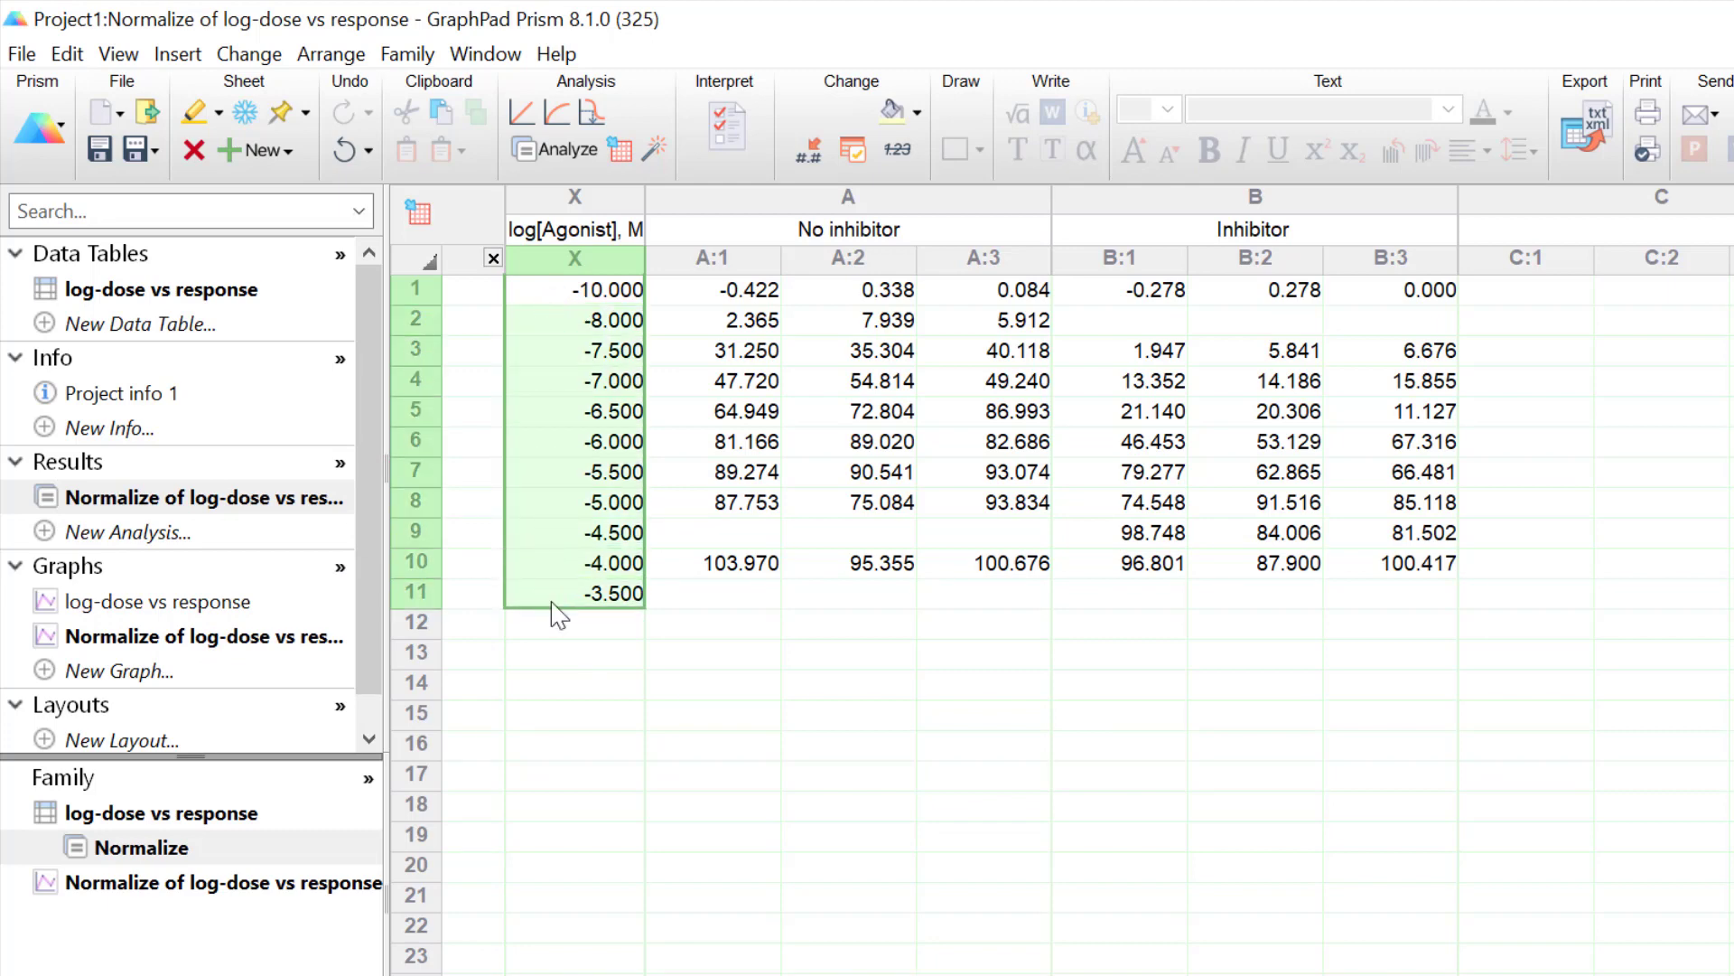
click(666, 650)
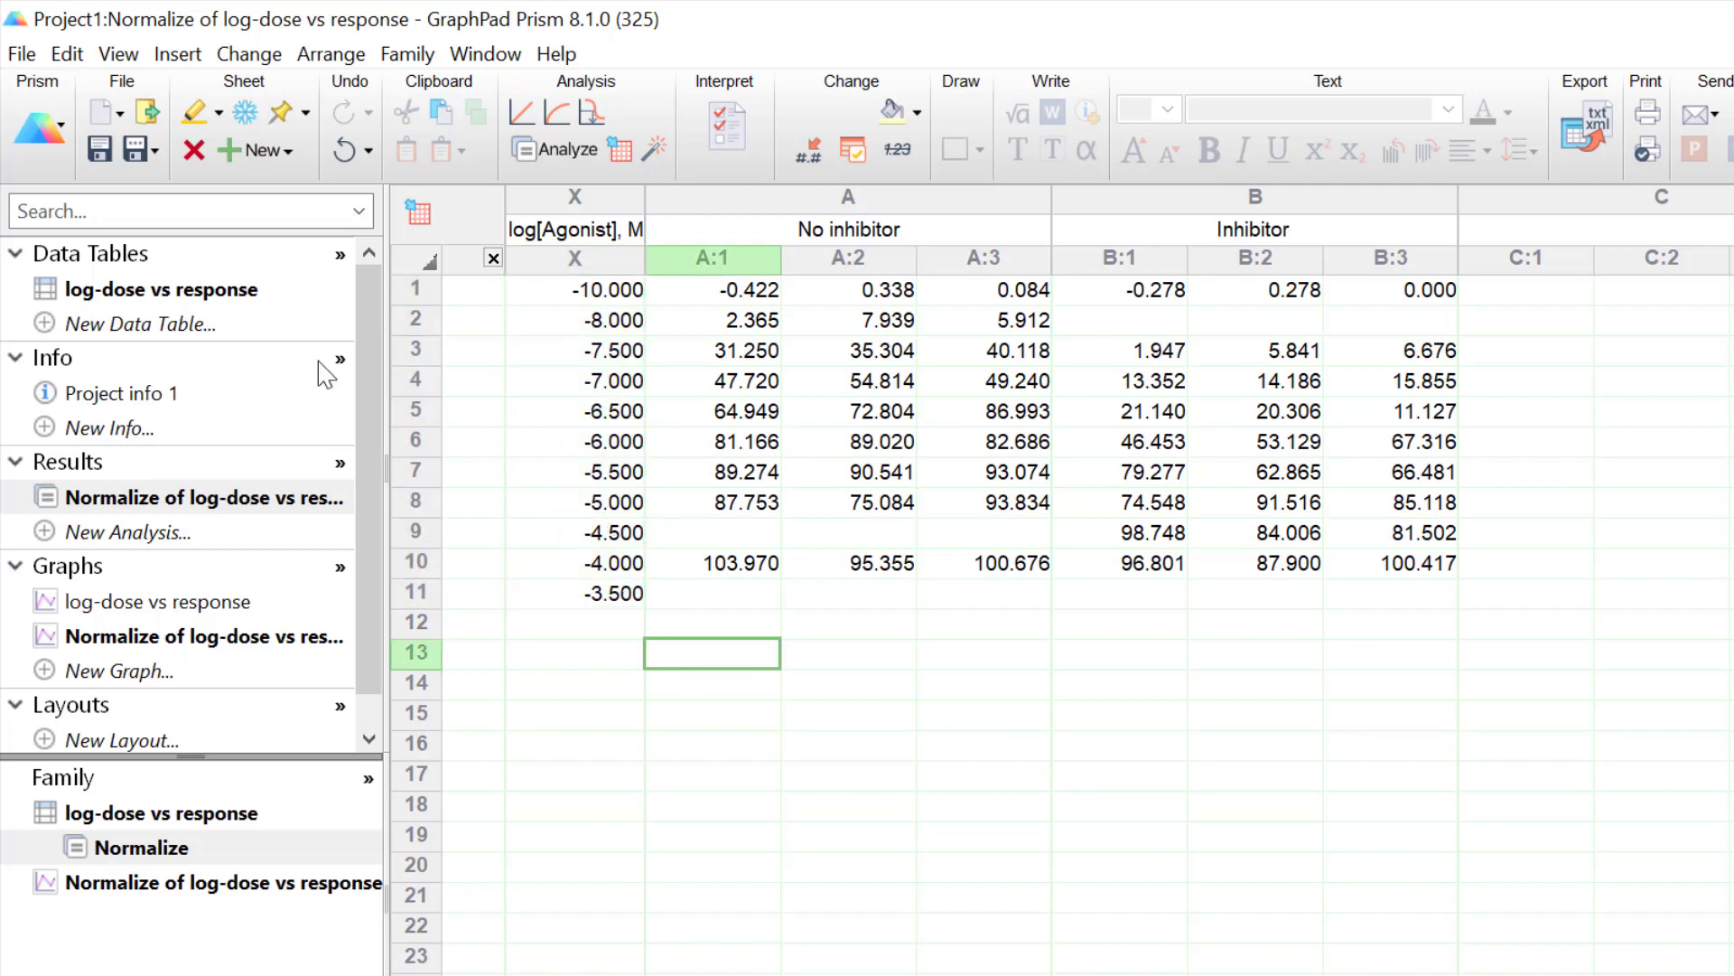
Step: Compare the original data table with the normalized No inhibitor and Inhibitor values
click(253, 296)
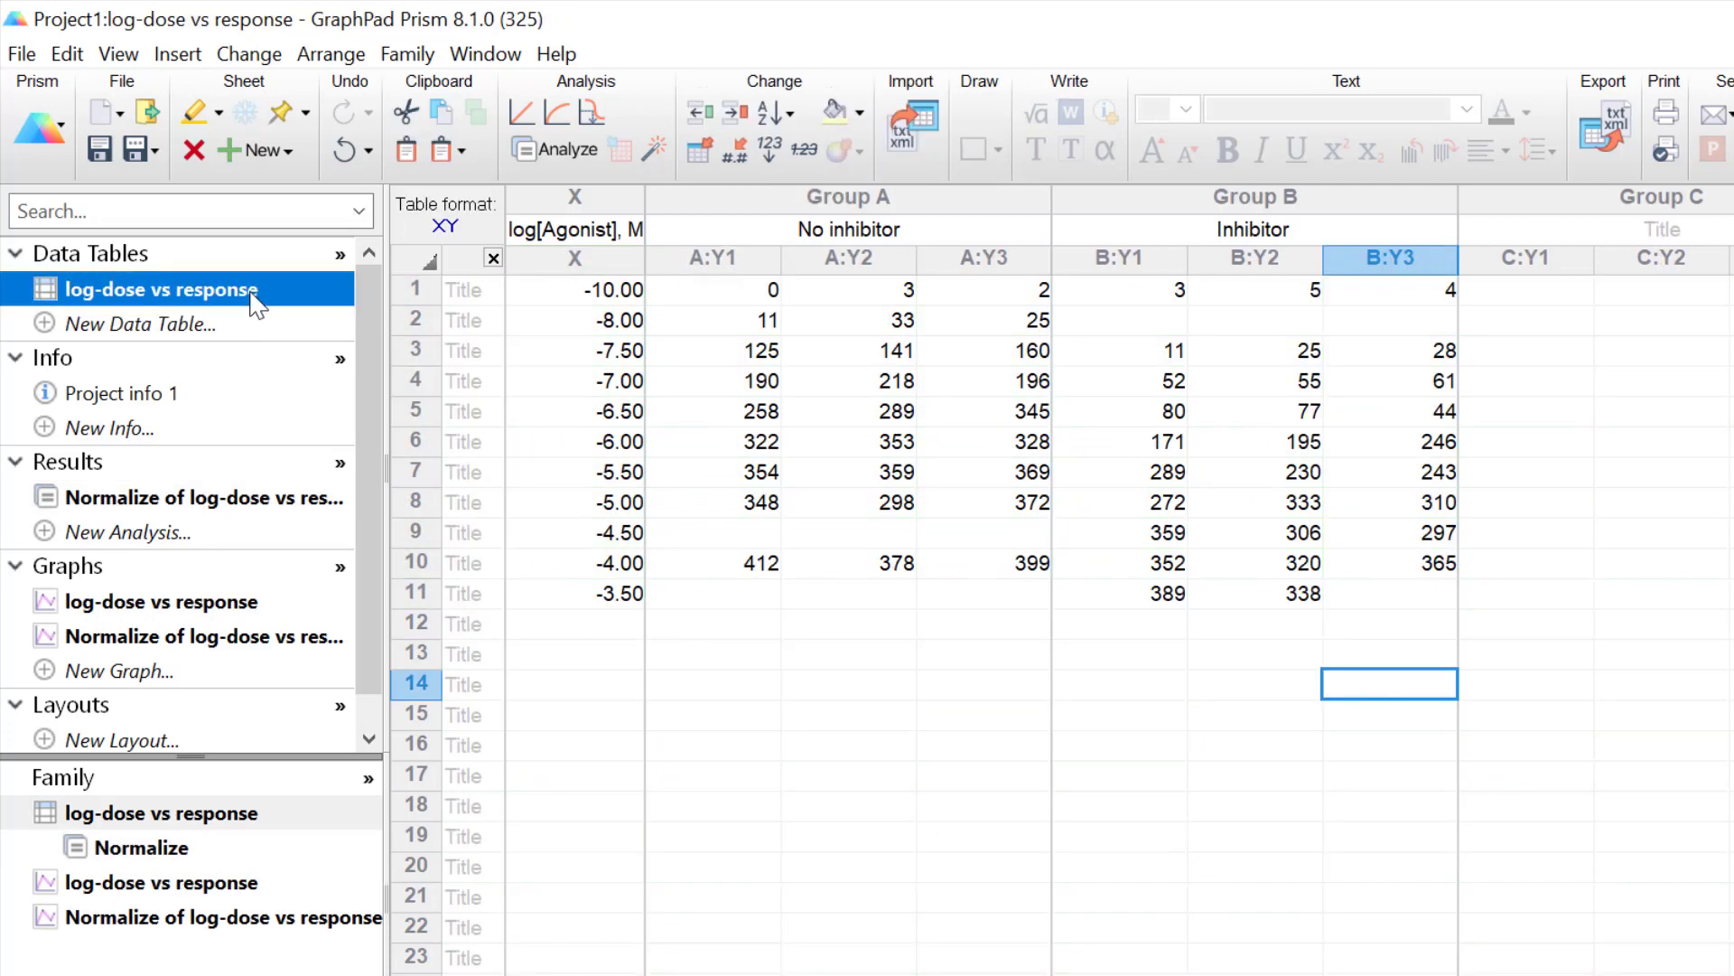
click(245, 512)
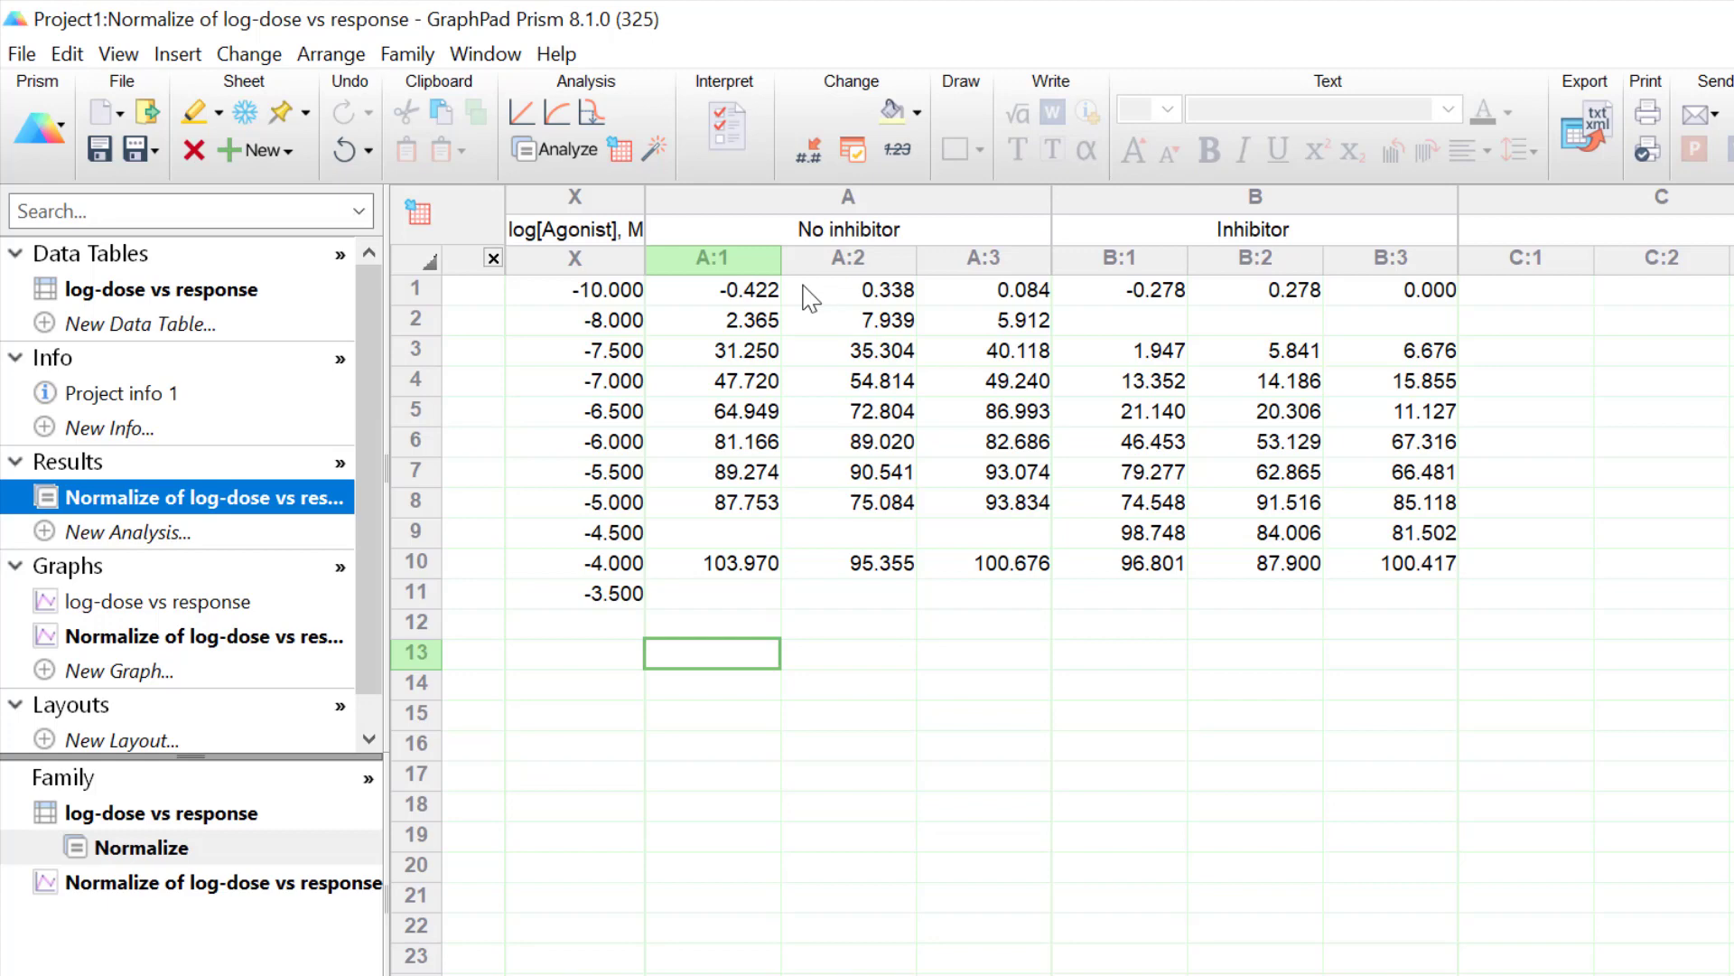
drag(776, 294, 1385, 615)
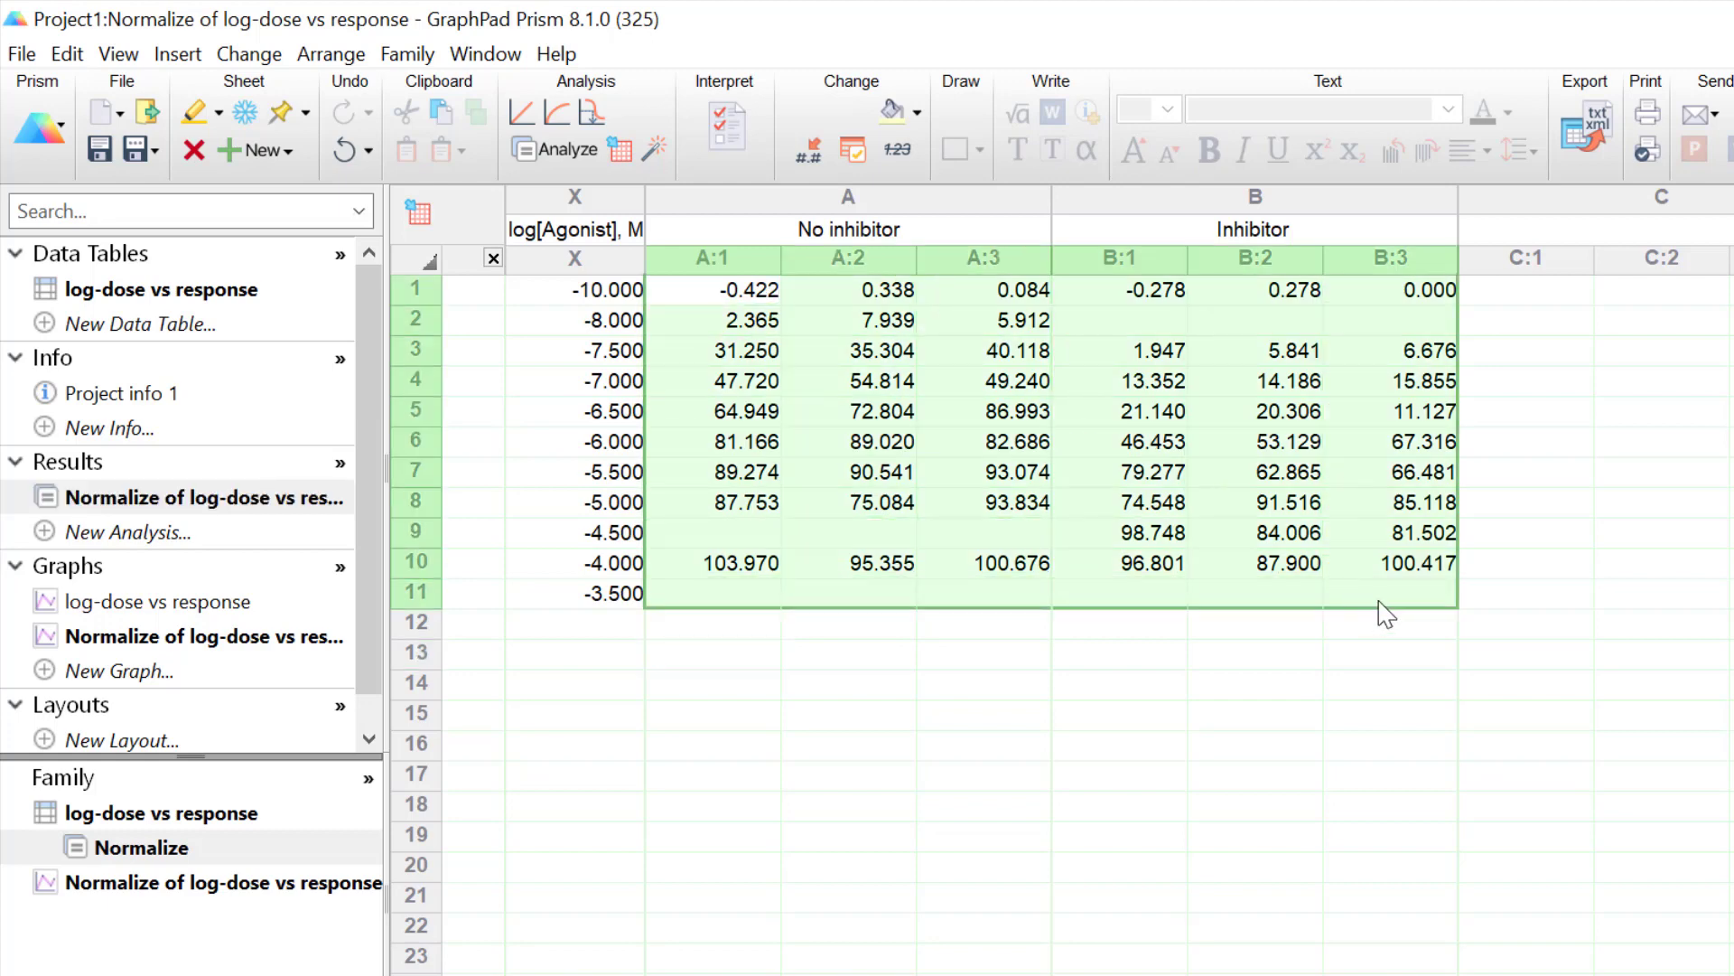
click(1264, 662)
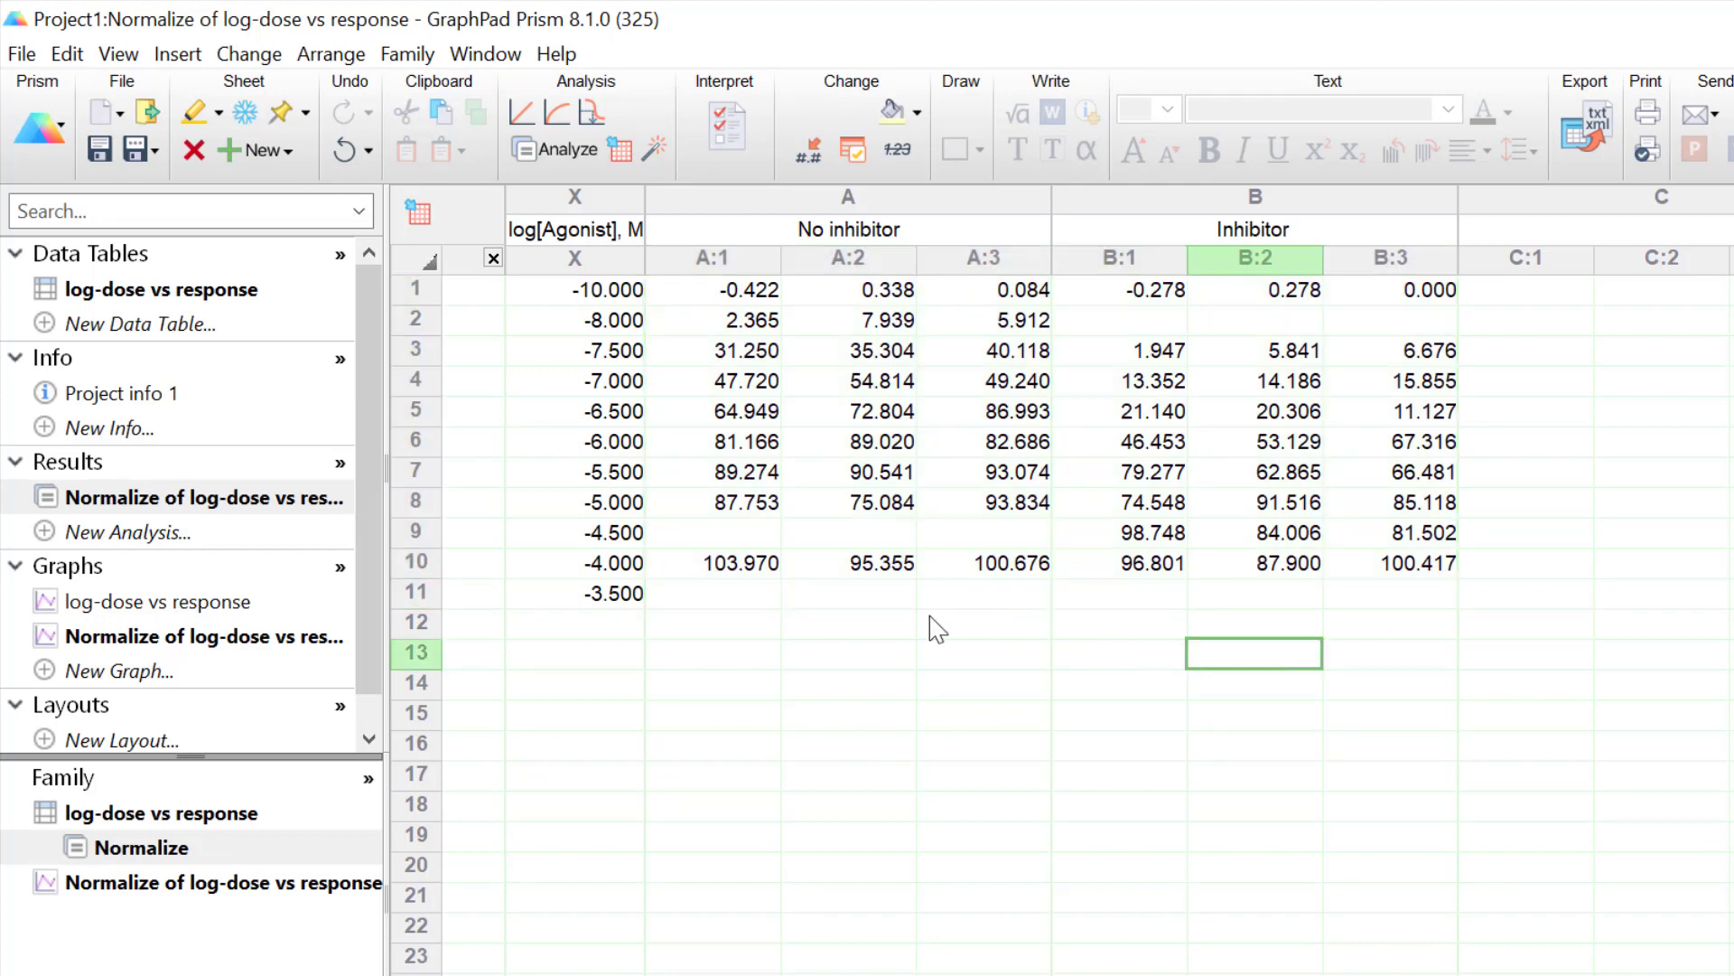
Step: View the Normalize of log-dose vs response graph, then the original raw-response graph
click(195, 638)
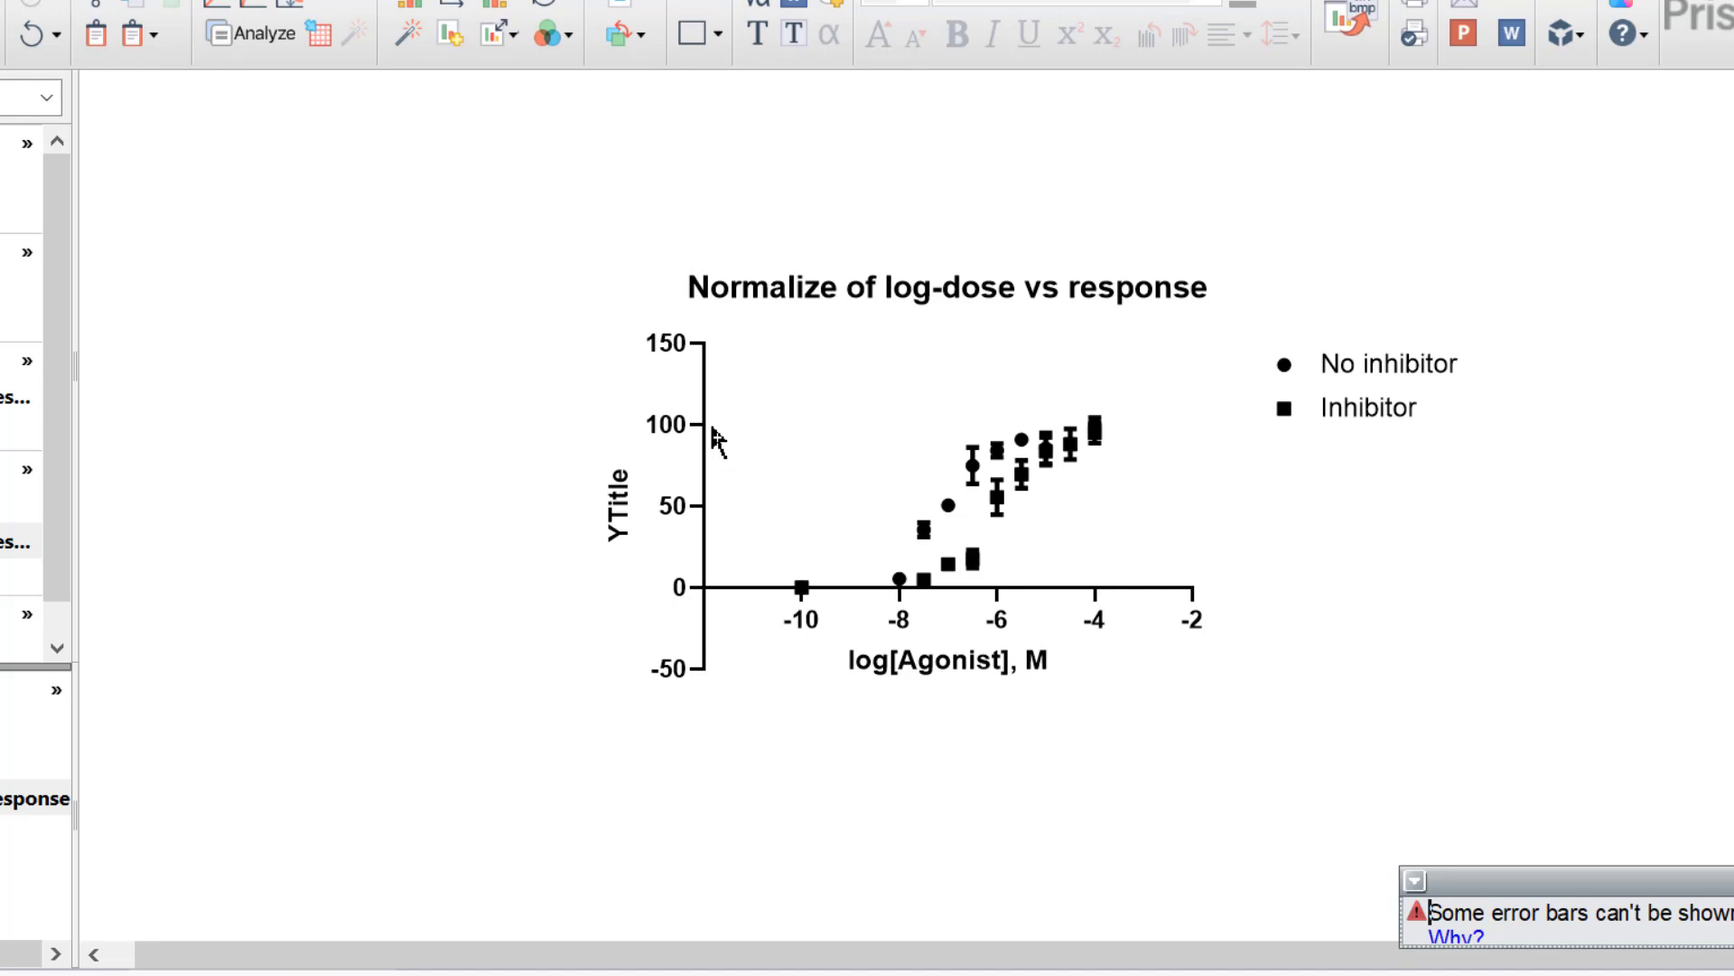
click(18, 503)
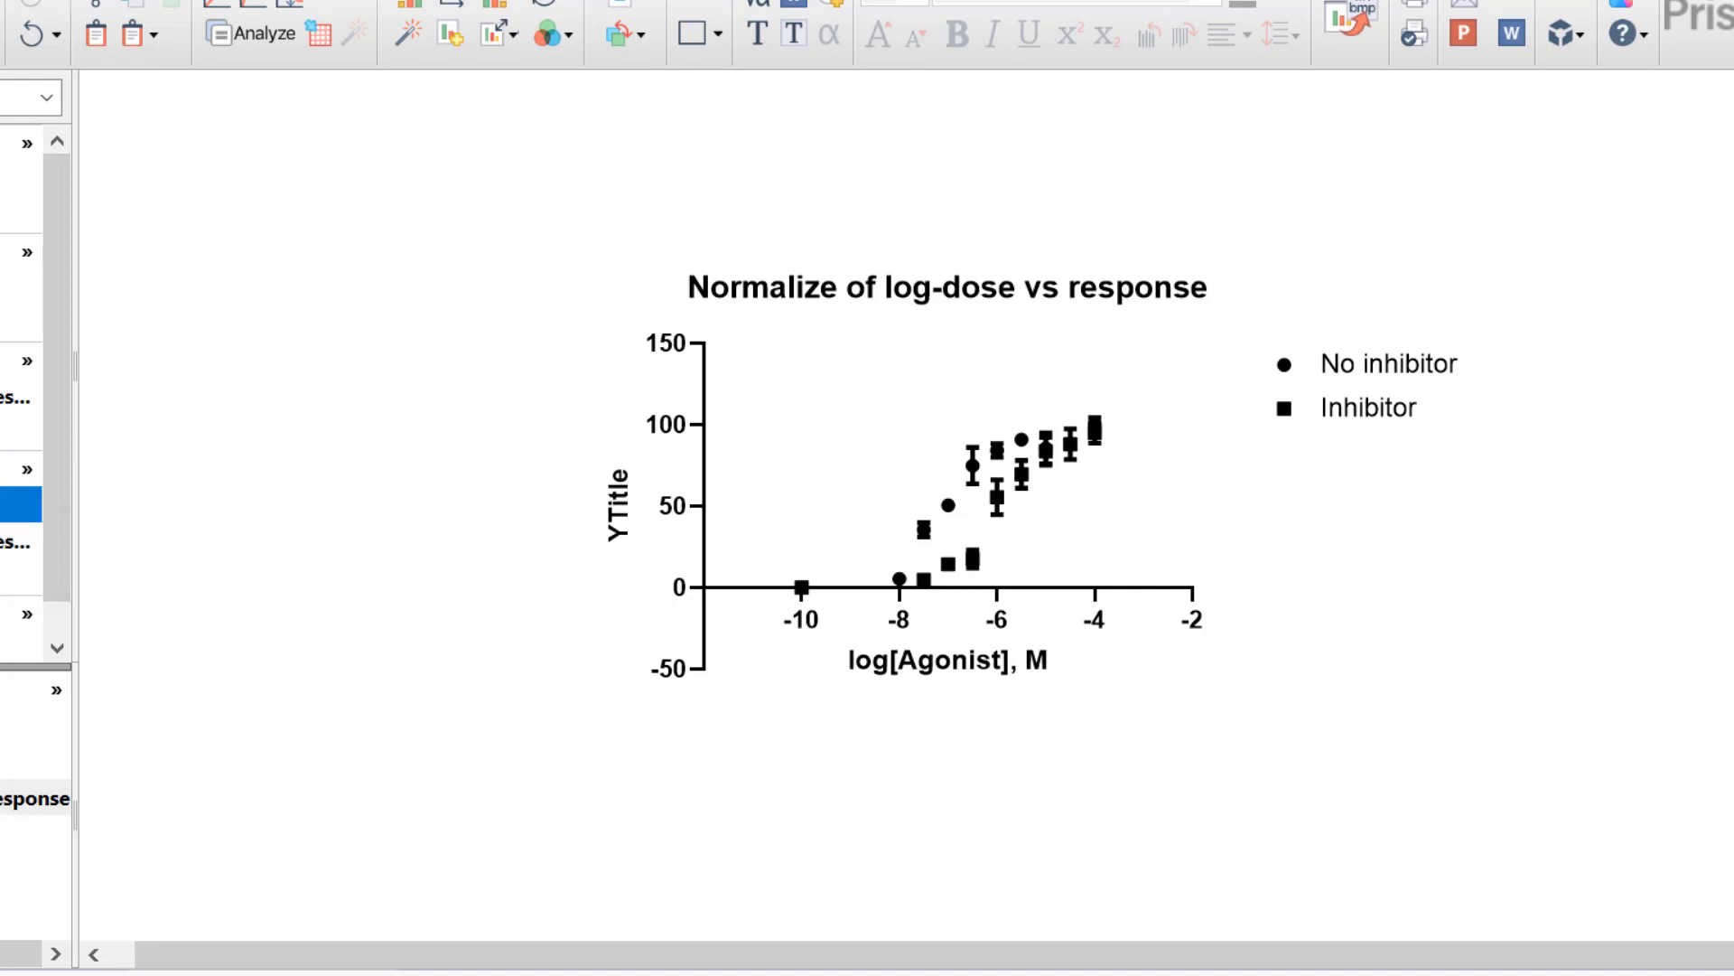